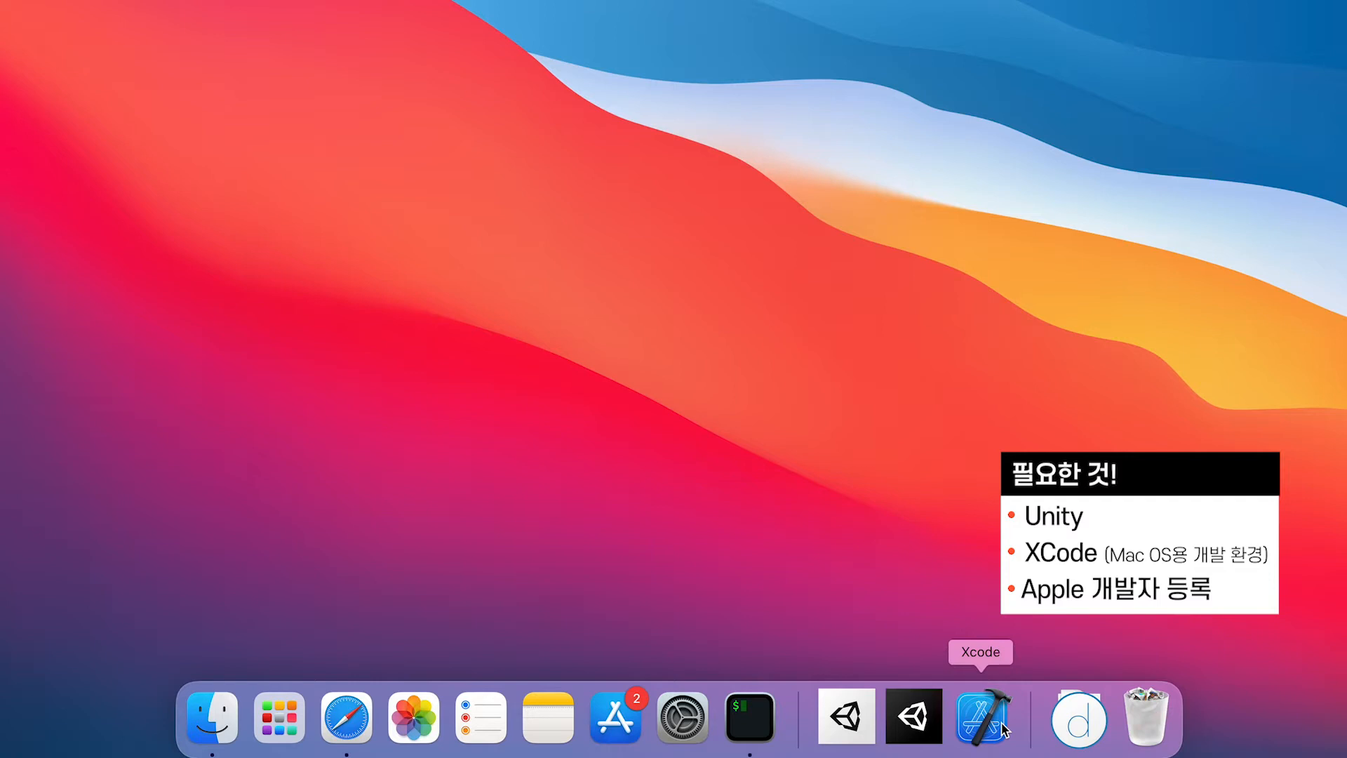
{"action": "left_click", "coordinate": [977, 489]}
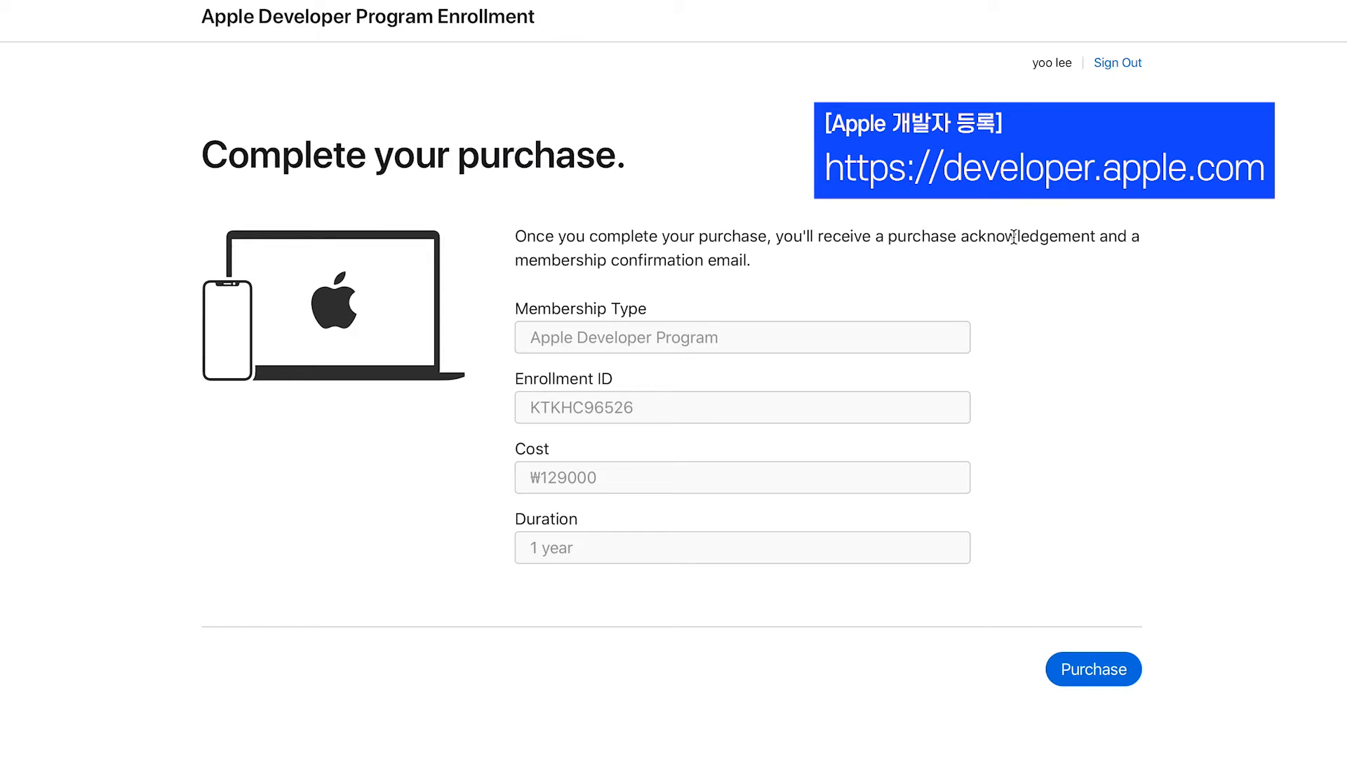
{"action": "left_click", "coordinate": [612, 478]}
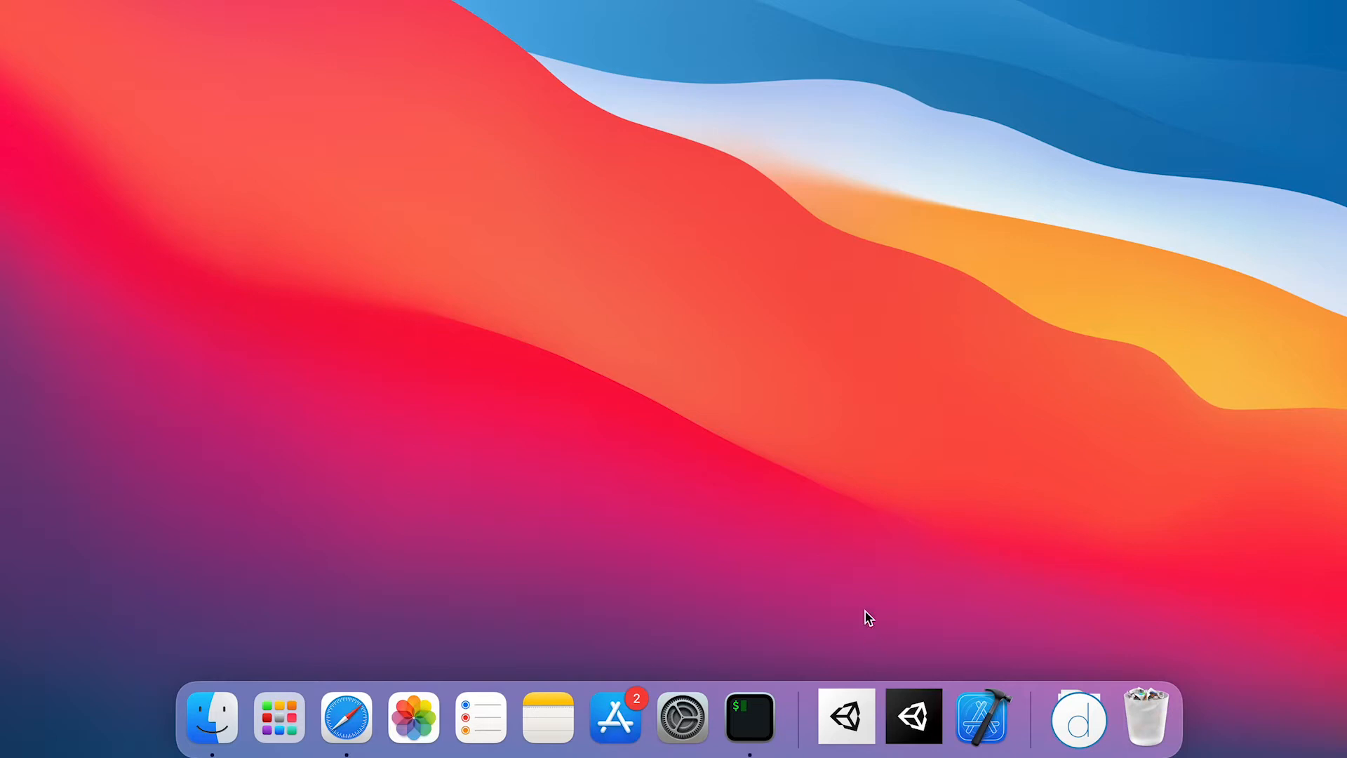
- Open Unity Hub and review the Unity versions available to install, leaving the version list without adding one
{"action": "left_click", "coordinate": [846, 716]}
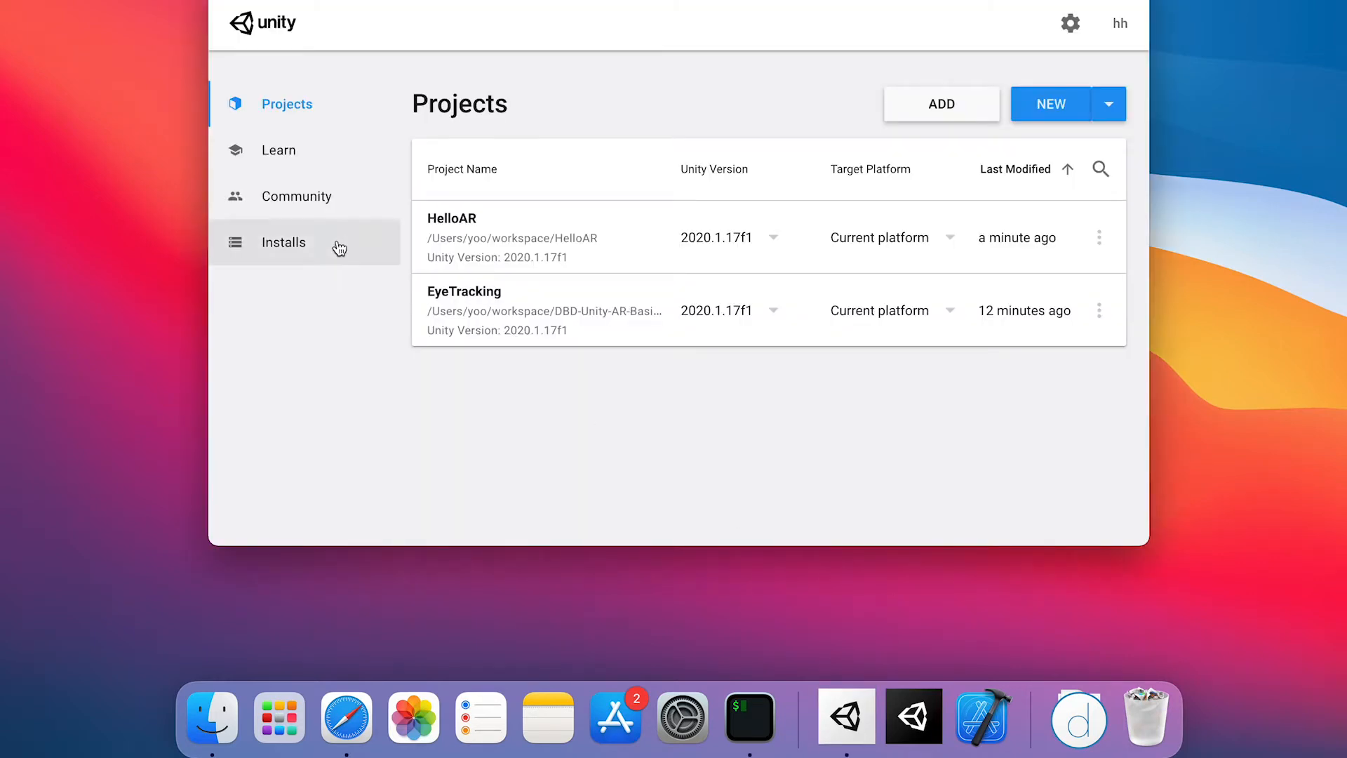
{"action": "left_click", "coordinate": [329, 244]}
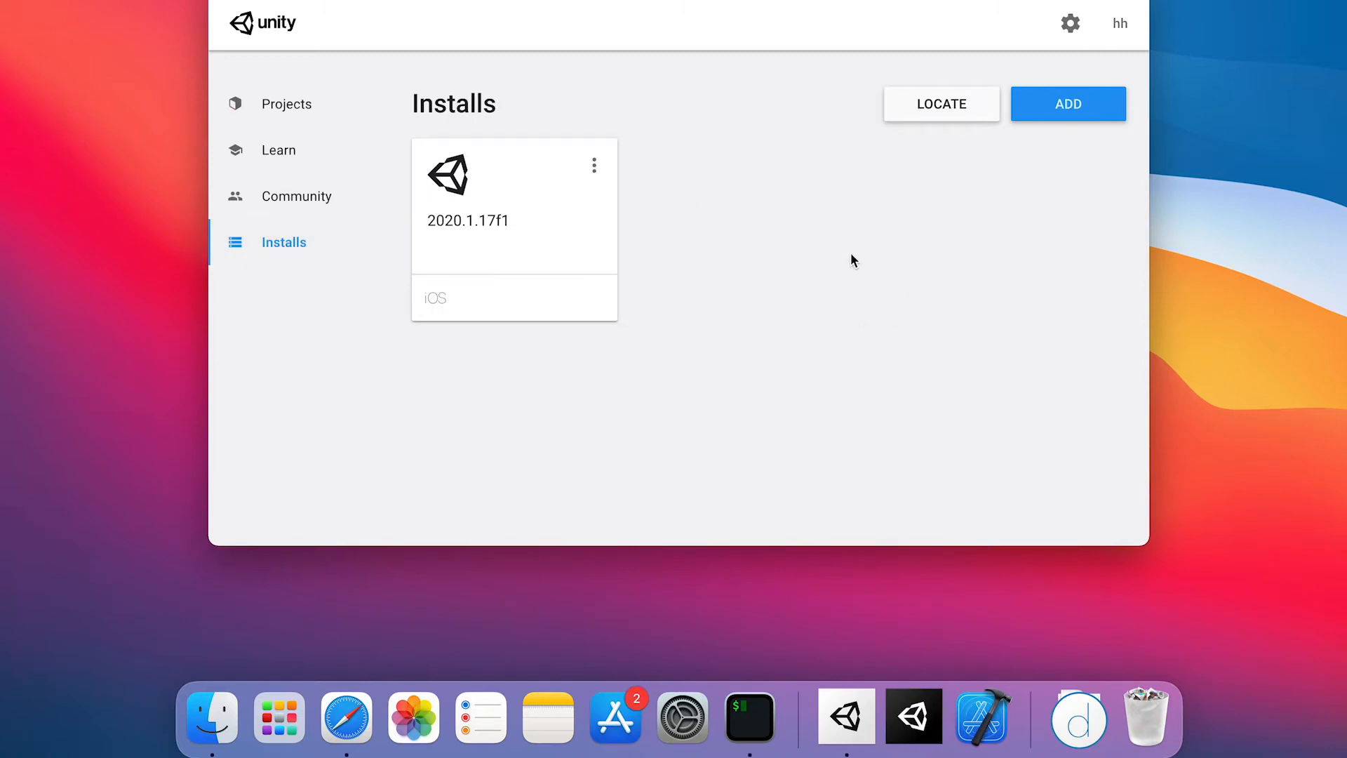
{"action": "left_click", "coordinate": [1062, 112]}
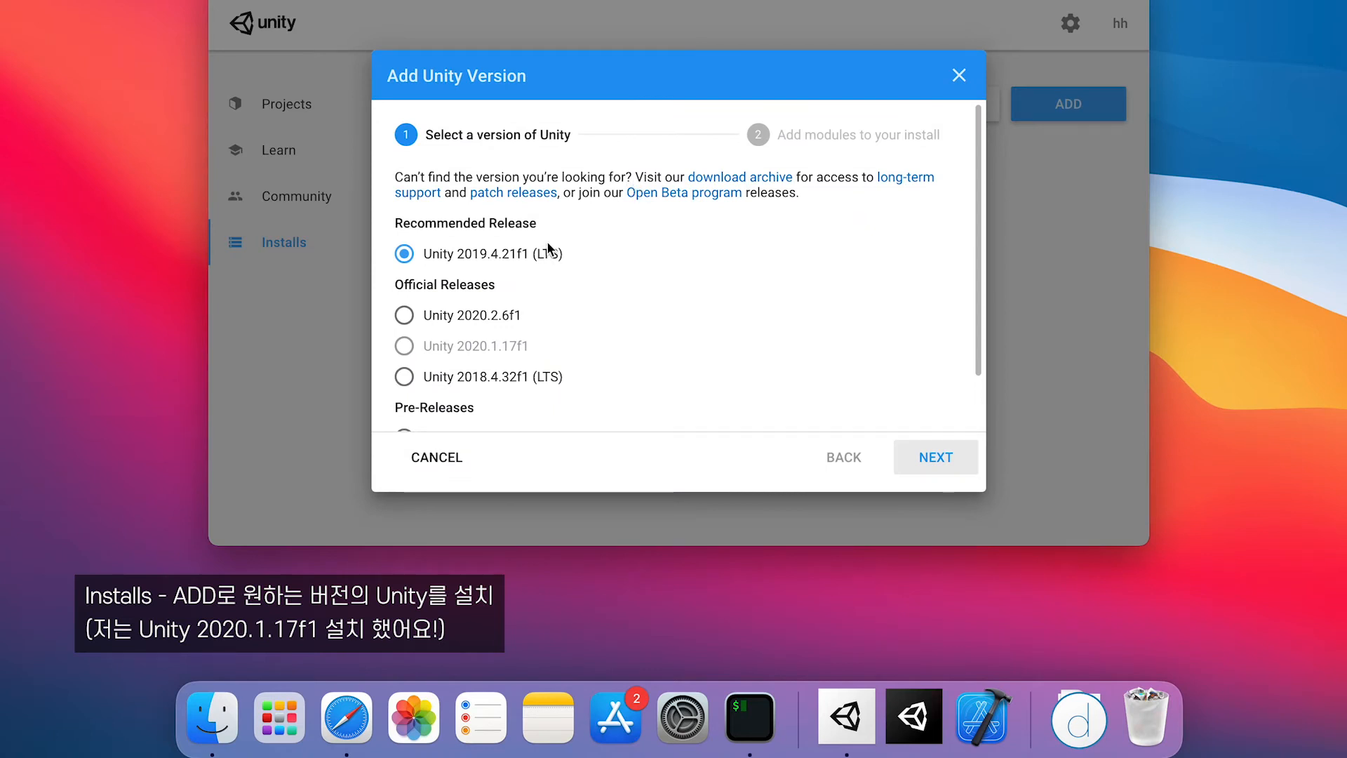
{"action": "scroll", "coordinate": [512, 259], "scroll_direction": "down", "scroll_amount": 1}
{"action": "scroll", "coordinate": [575, 302], "scroll_direction": "down", "scroll_amount": 5}
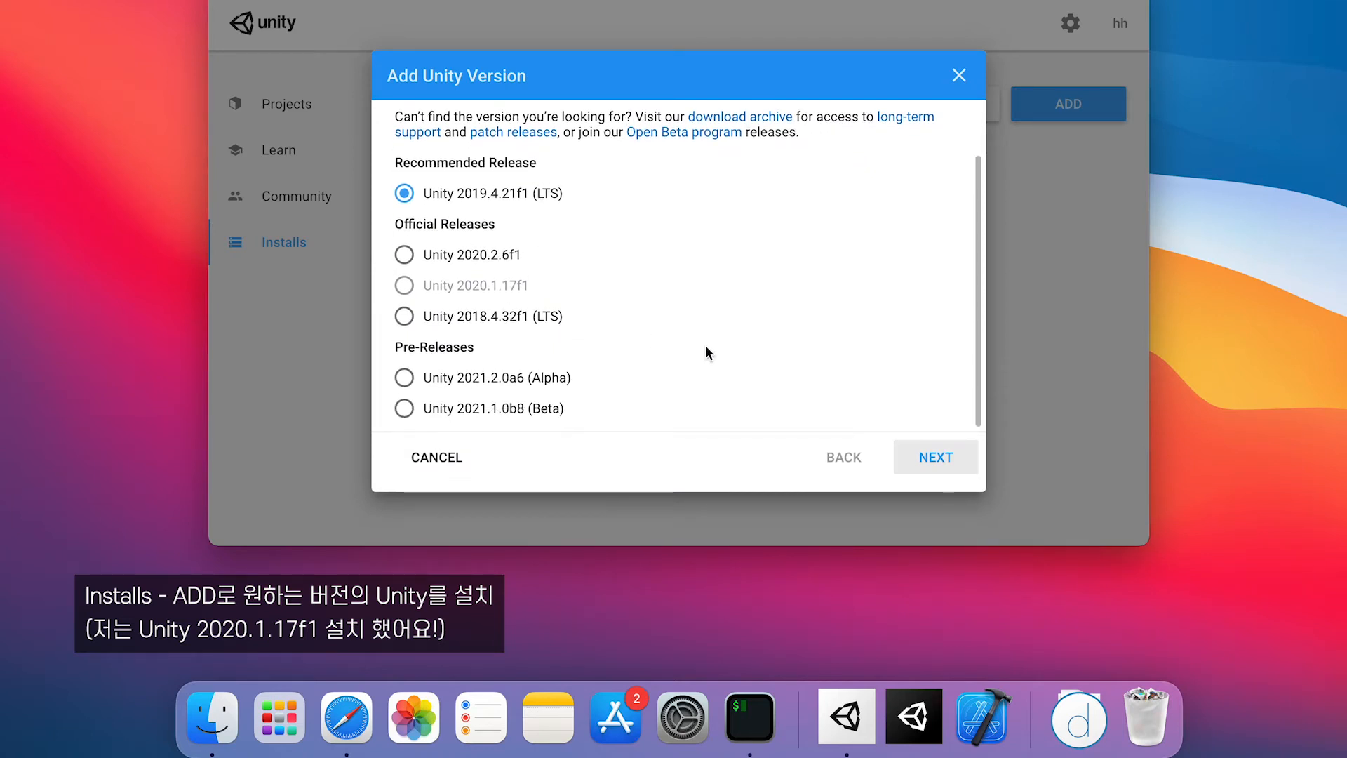
{"action": "left_click", "coordinate": [421, 455]}
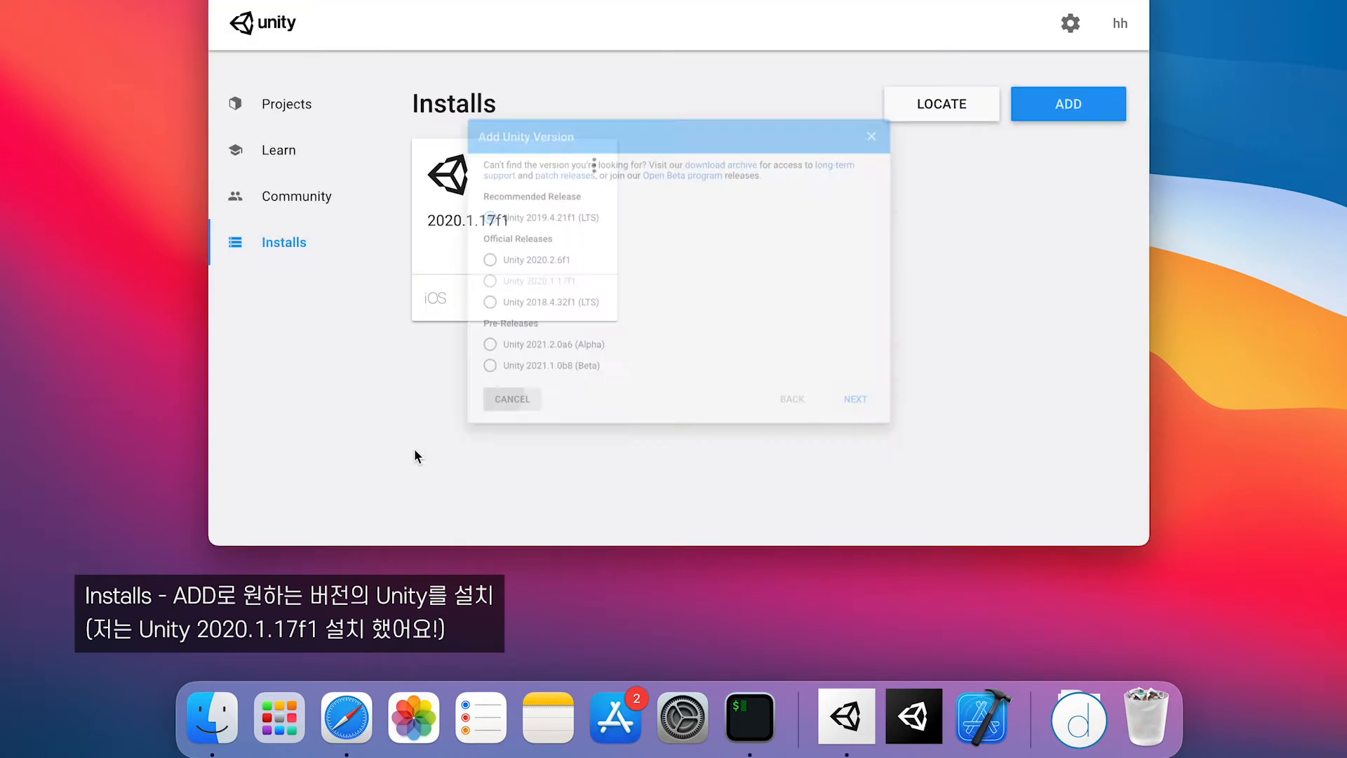
- Review the add-on modules for the installed Unity 2020.1.17f1, including iOS Build Support, and leave without changes
{"action": "left_click", "coordinate": [594, 169]}
{"action": "left_click", "coordinate": [514, 177]}
{"action": "scroll", "coordinate": [498, 210], "scroll_direction": "down", "scroll_amount": 1}
{"action": "scroll", "coordinate": [484, 235], "scroll_direction": "down", "scroll_amount": 5}
{"action": "scroll", "coordinate": [491, 253], "scroll_direction": "up", "scroll_amount": 6}
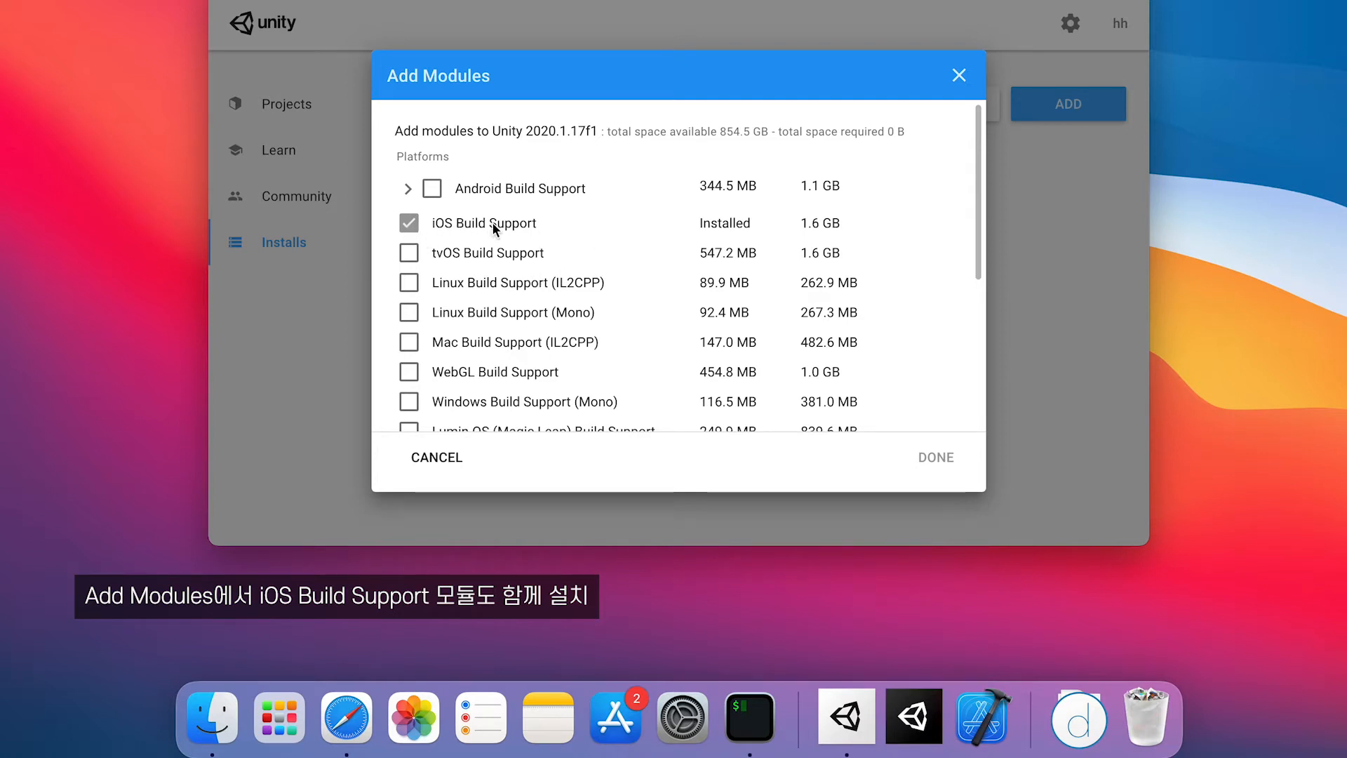
{"action": "left_click", "coordinate": [432, 473]}
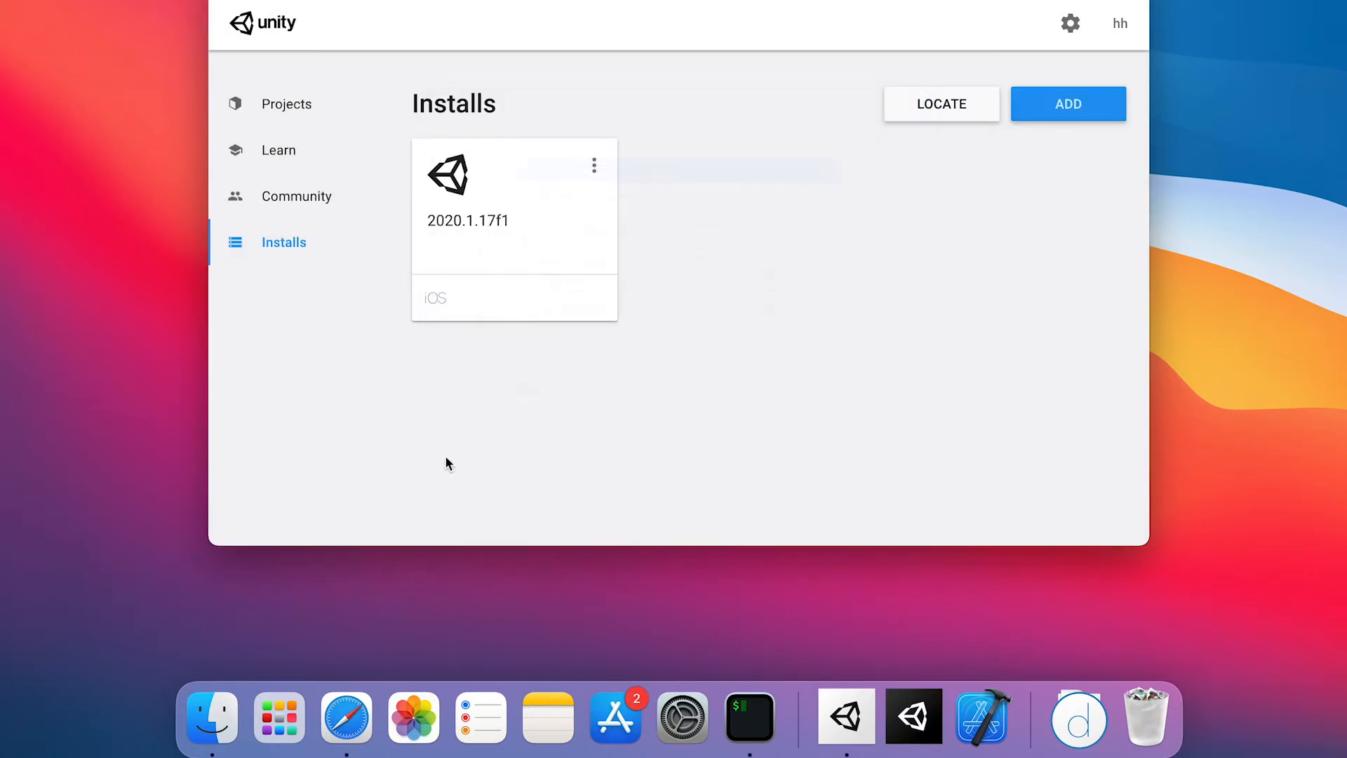
- Create a new project from the 3D template, named AR, in the workspace folder
{"action": "left_click", "coordinate": [280, 109]}
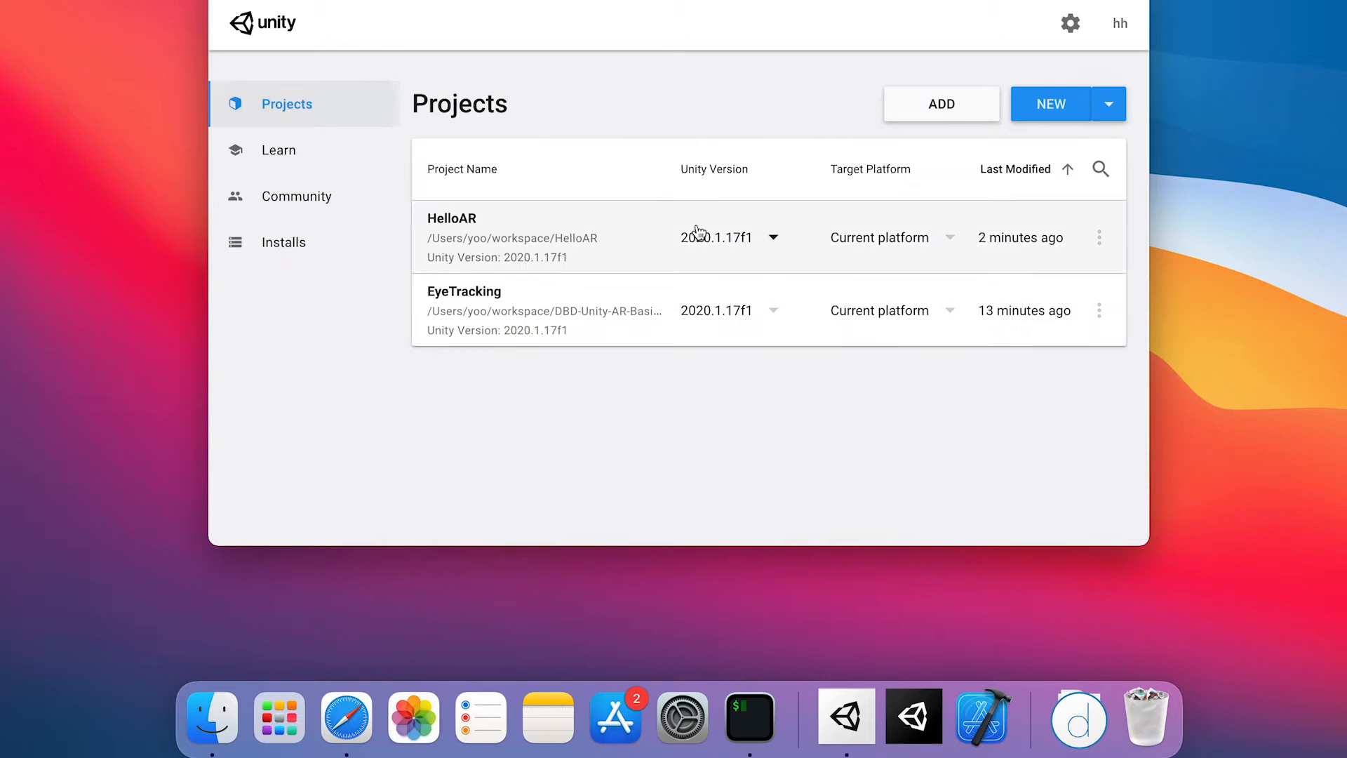
{"action": "left_click", "coordinate": [1055, 106]}
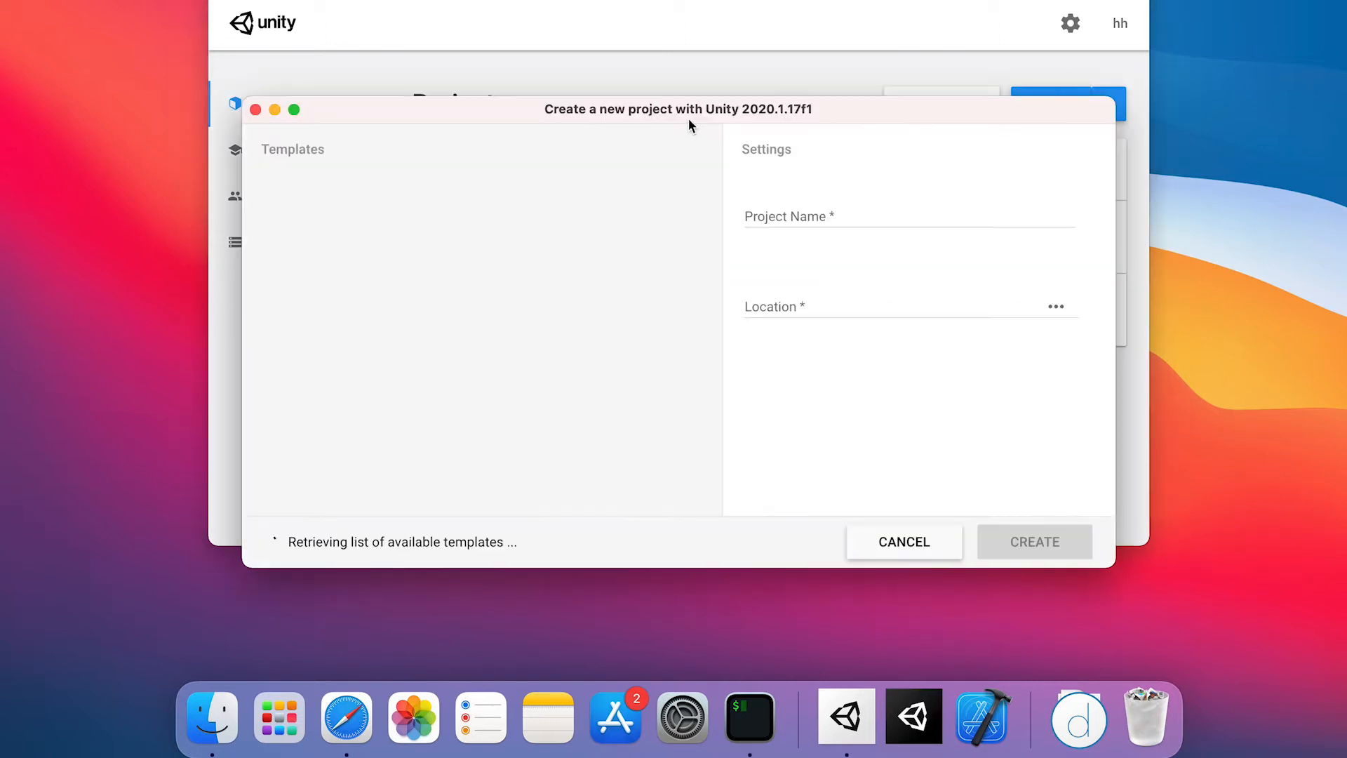
{"action": "left_click_drag", "start_coordinate": [956, 181], "coordinate": [700, 176]}
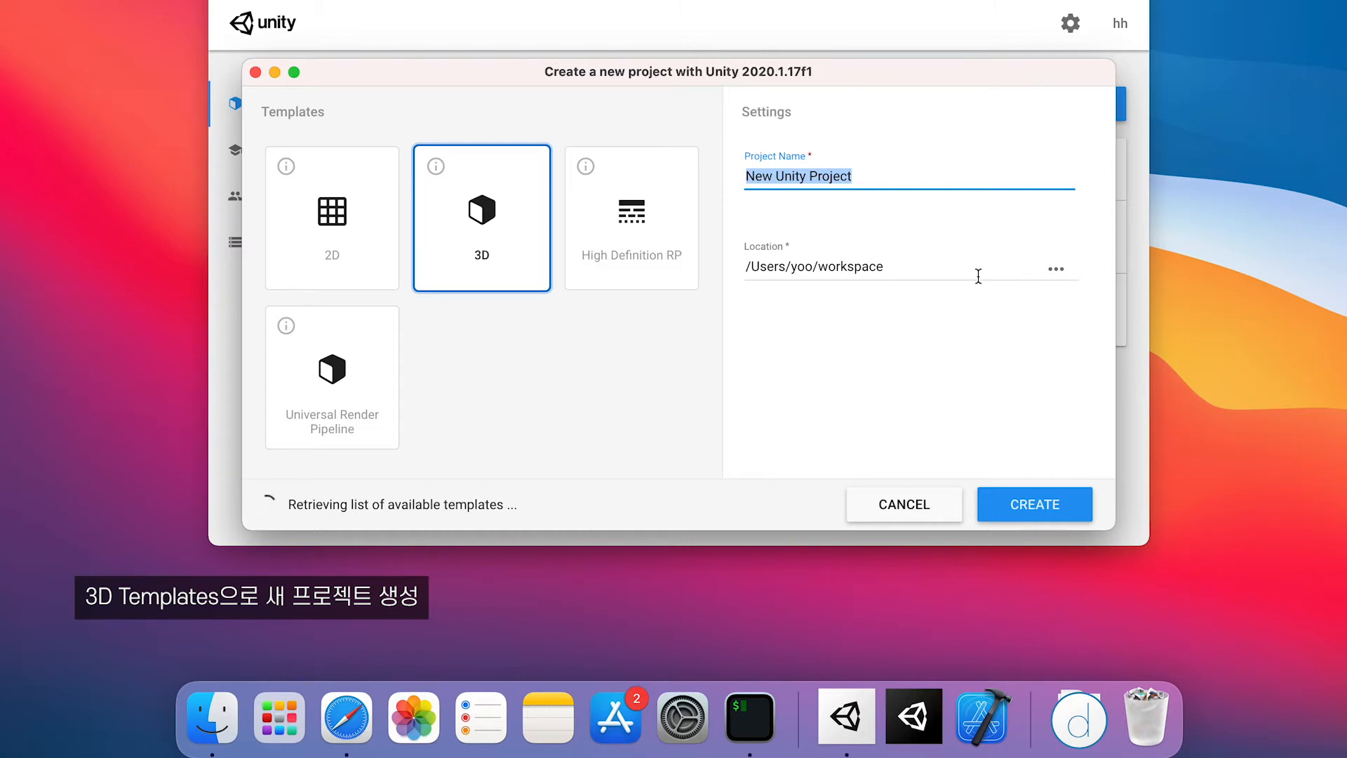
{"action": "type", "text": "AR"}
{"action": "left_click", "coordinate": [1059, 511]}
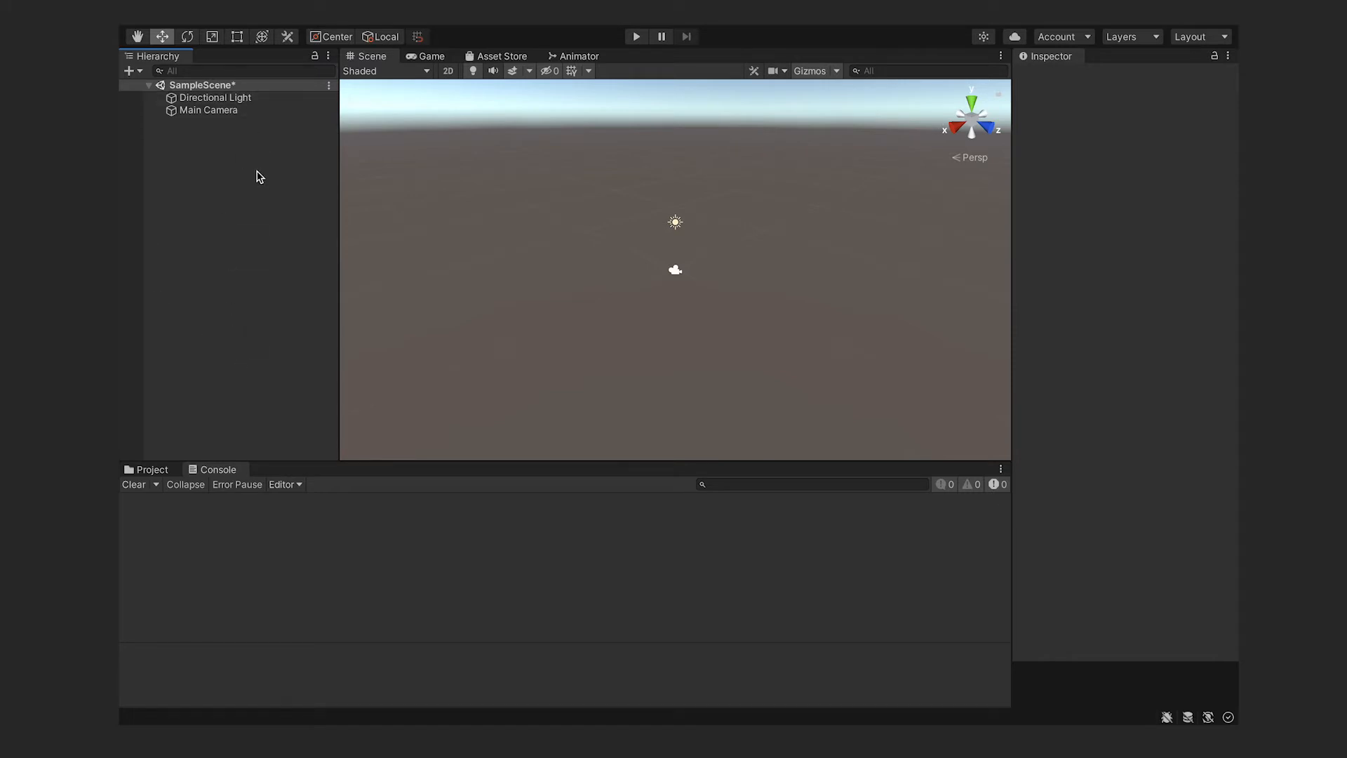
- Open the Package Manager, show the Unity Registry packages and search them for "ar"
{"action": "mouse_move", "coordinate": [384, 30]}
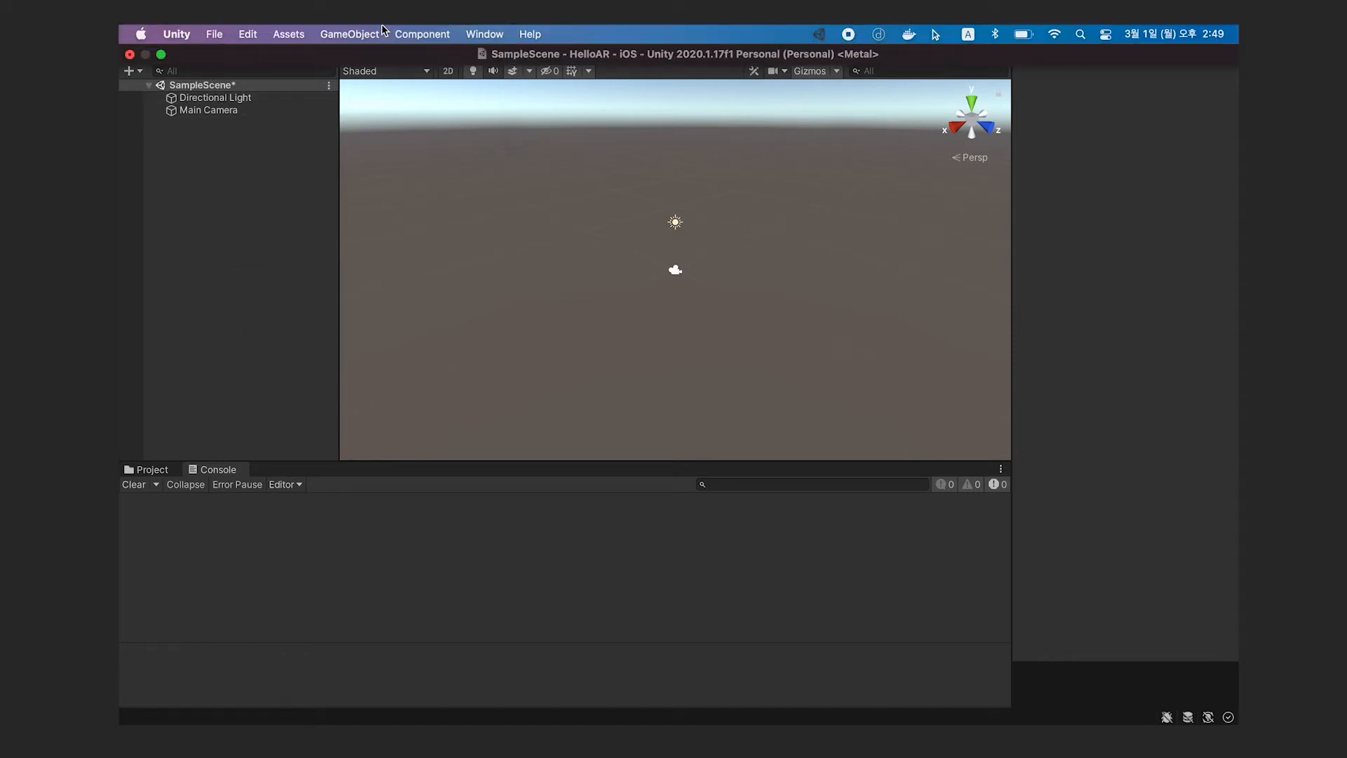
{"action": "left_click", "coordinate": [482, 35]}
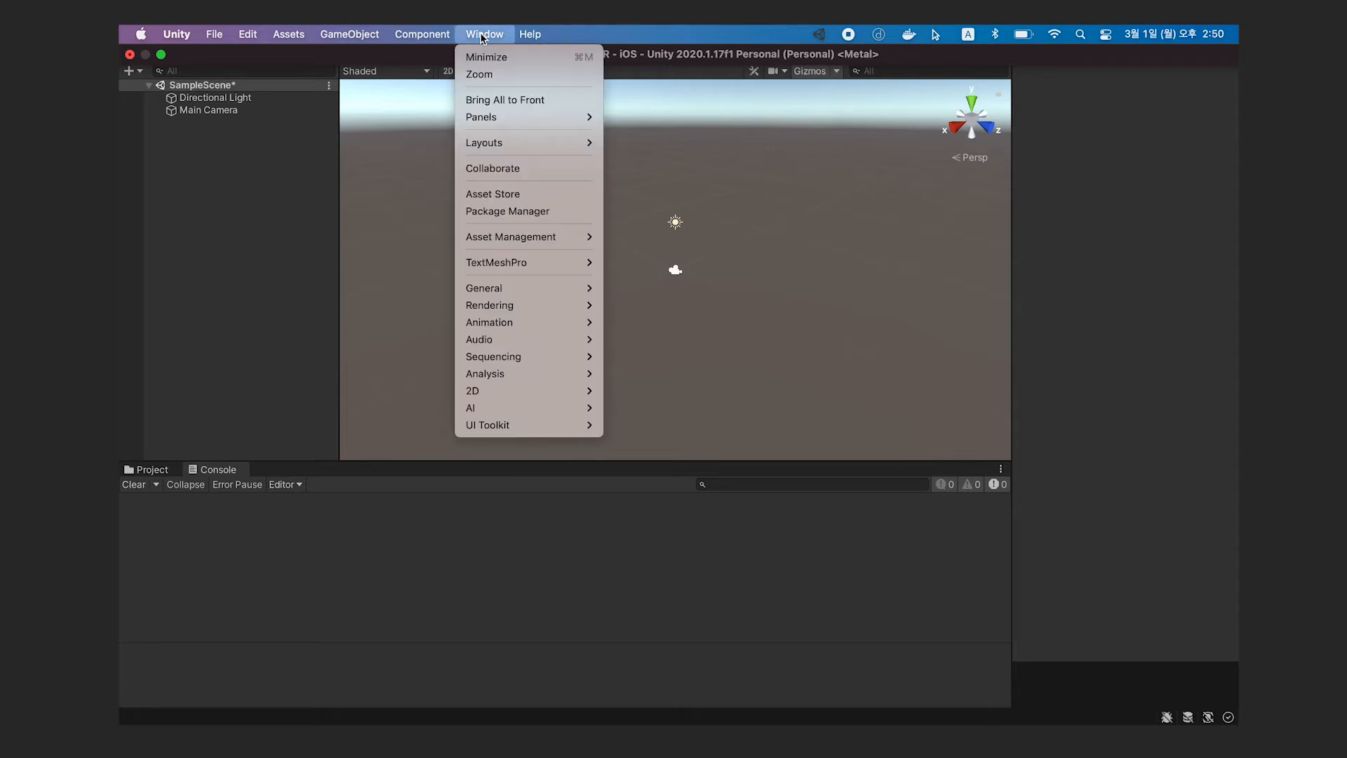
{"action": "left_click", "coordinate": [547, 212]}
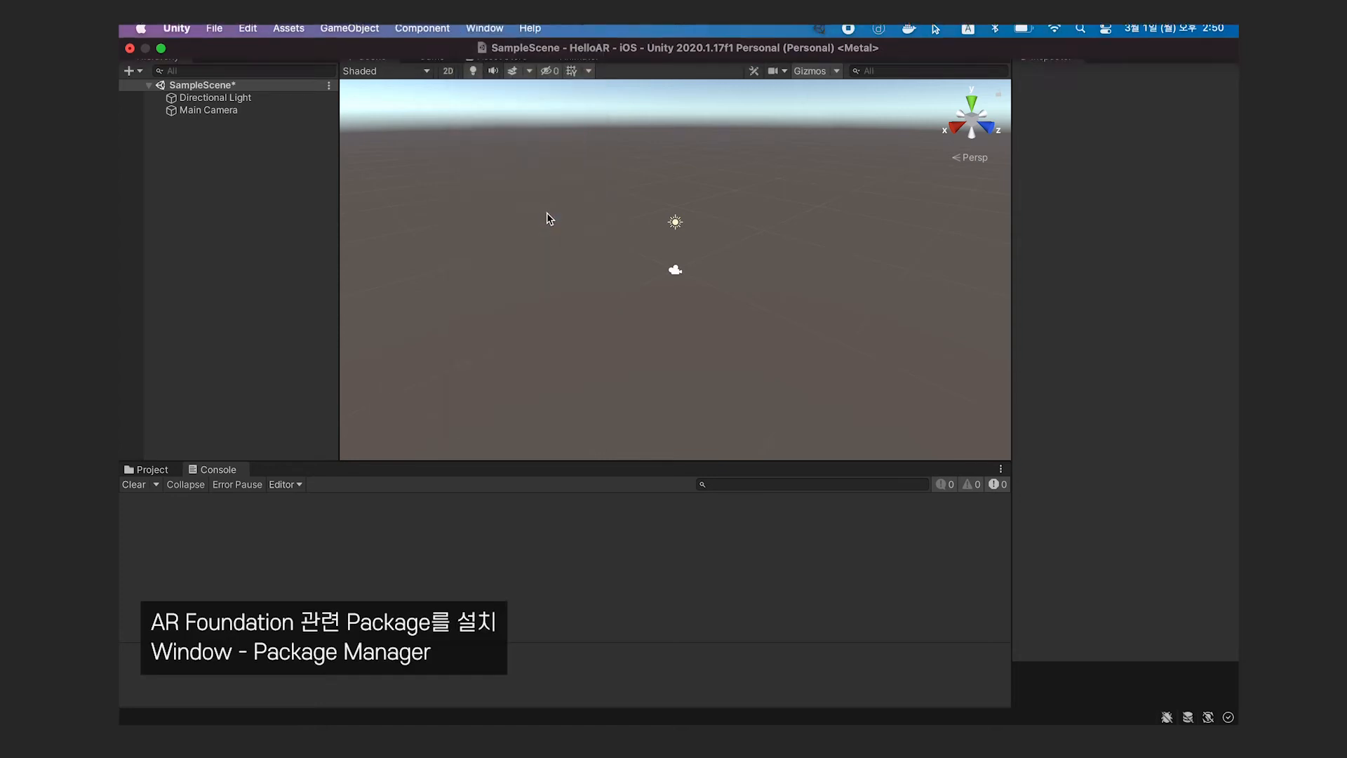
{"action": "left_click_drag", "start_coordinate": [367, 53], "coordinate": [442, 67]}
{"action": "left_click", "coordinate": [313, 103]}
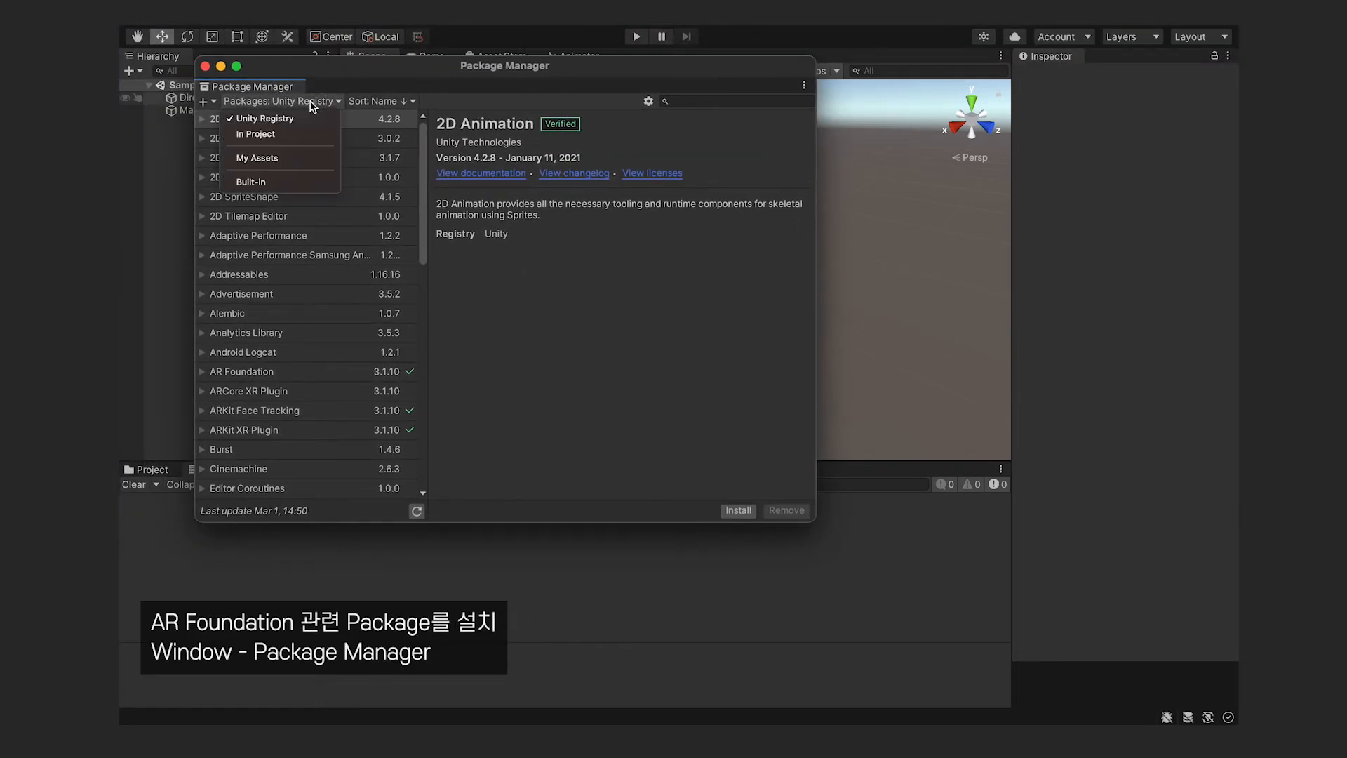
{"action": "left_click", "coordinate": [258, 119]}
{"action": "left_click", "coordinate": [719, 102]}
{"action": "type", "text": "ar"}
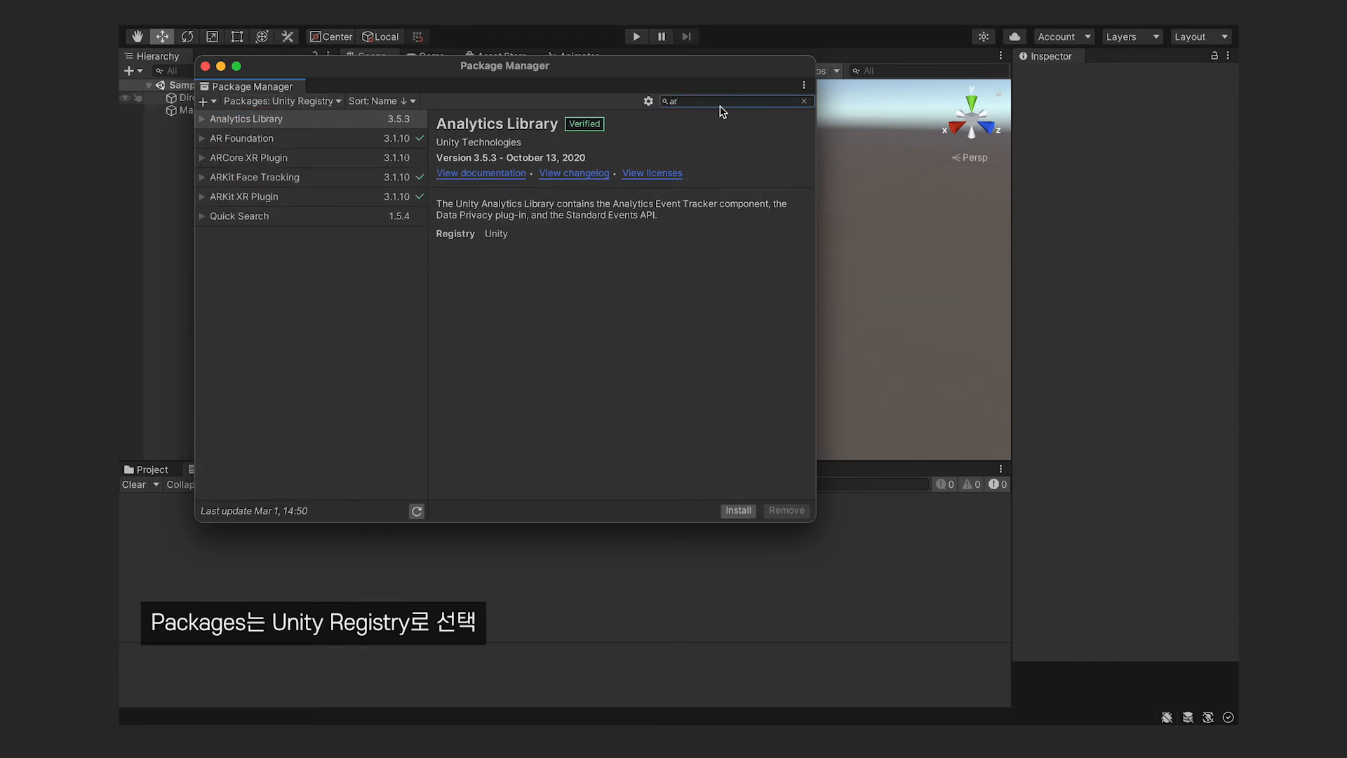
- Review the AR Foundation, ARKit Face Tracking and ARKit XR Plugin packages, and close the Package Manager
{"action": "left_click", "coordinate": [325, 144]}
{"action": "left_click", "coordinate": [312, 180]}
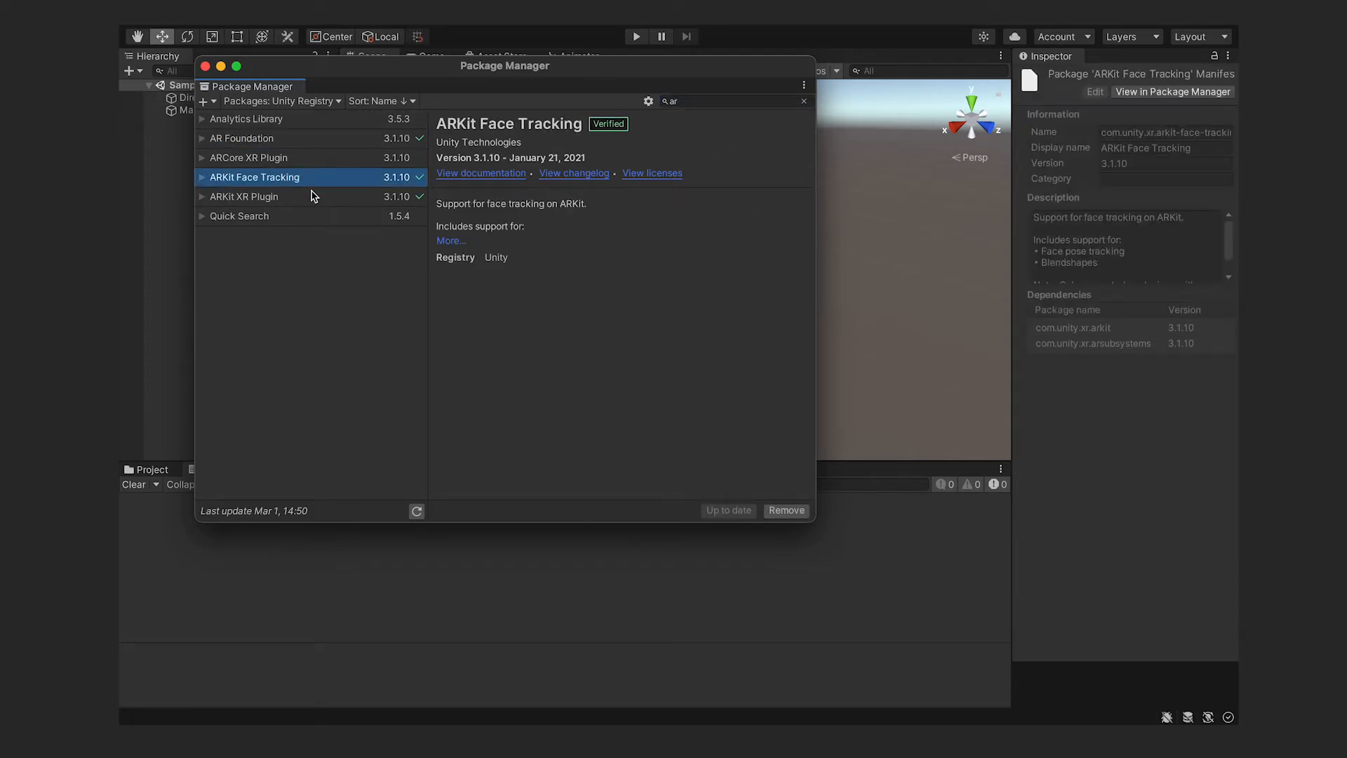
{"action": "left_click", "coordinate": [314, 197]}
{"action": "left_click", "coordinate": [310, 180]}
{"action": "left_click", "coordinate": [314, 140]}
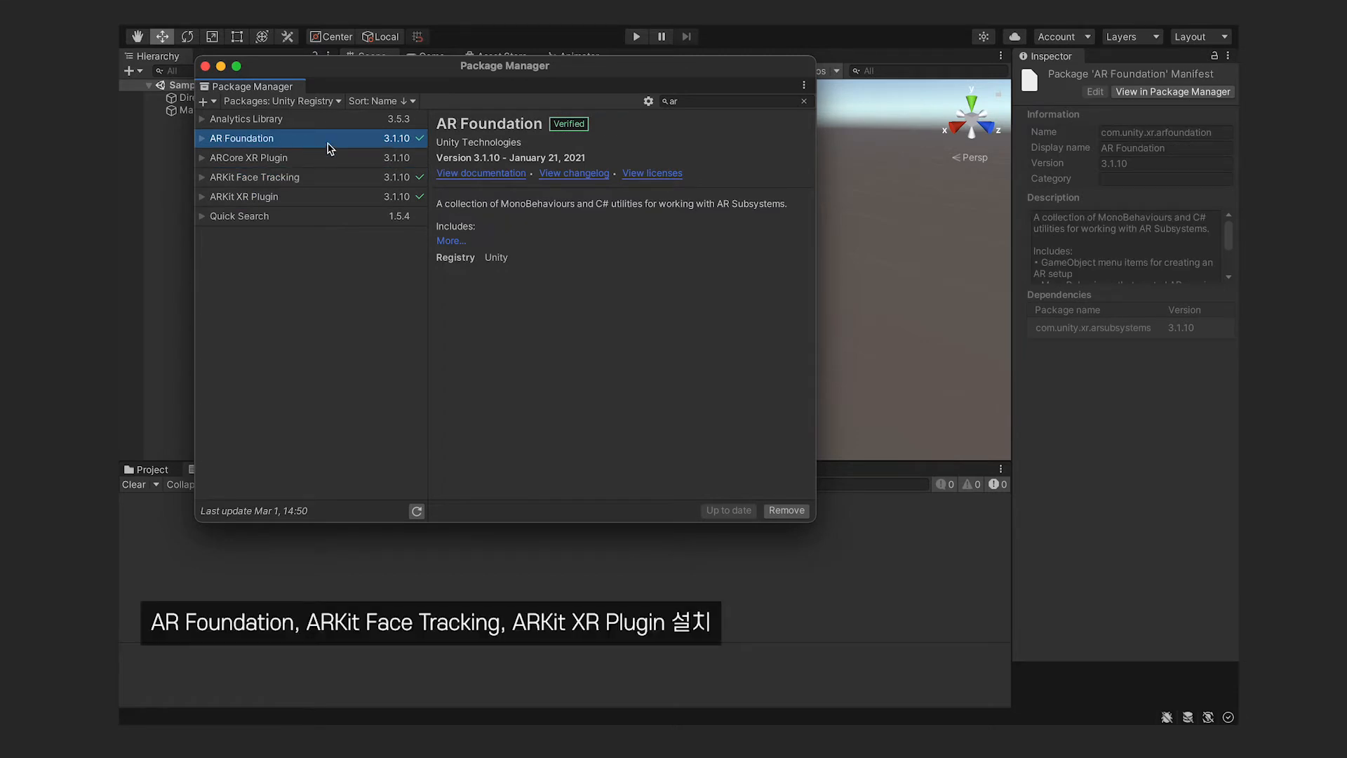
{"action": "left_click", "coordinate": [311, 180]}
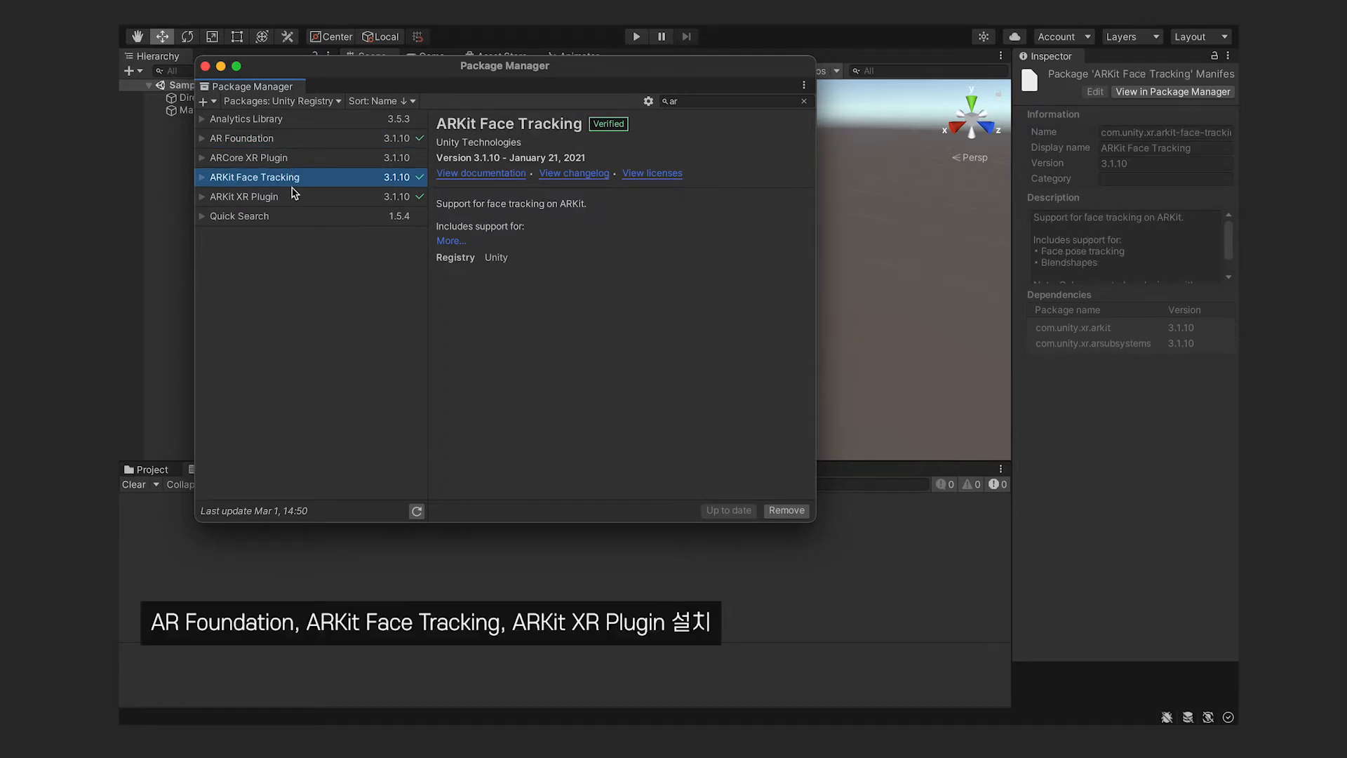
{"action": "left_click", "coordinate": [310, 198]}
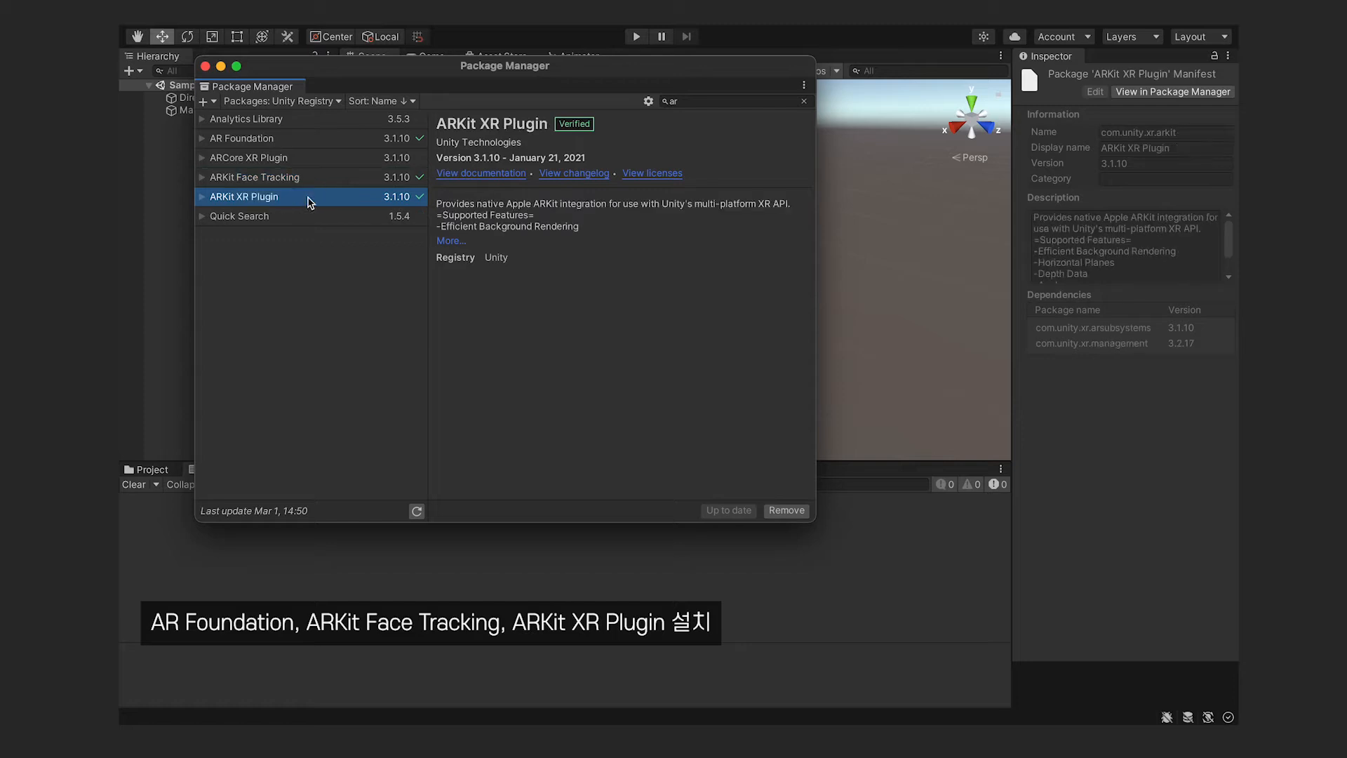
{"action": "left_click", "coordinate": [206, 67]}
- Delete the Main Camera from SampleScene and add an AR Session object
{"action": "left_click", "coordinate": [212, 114]}
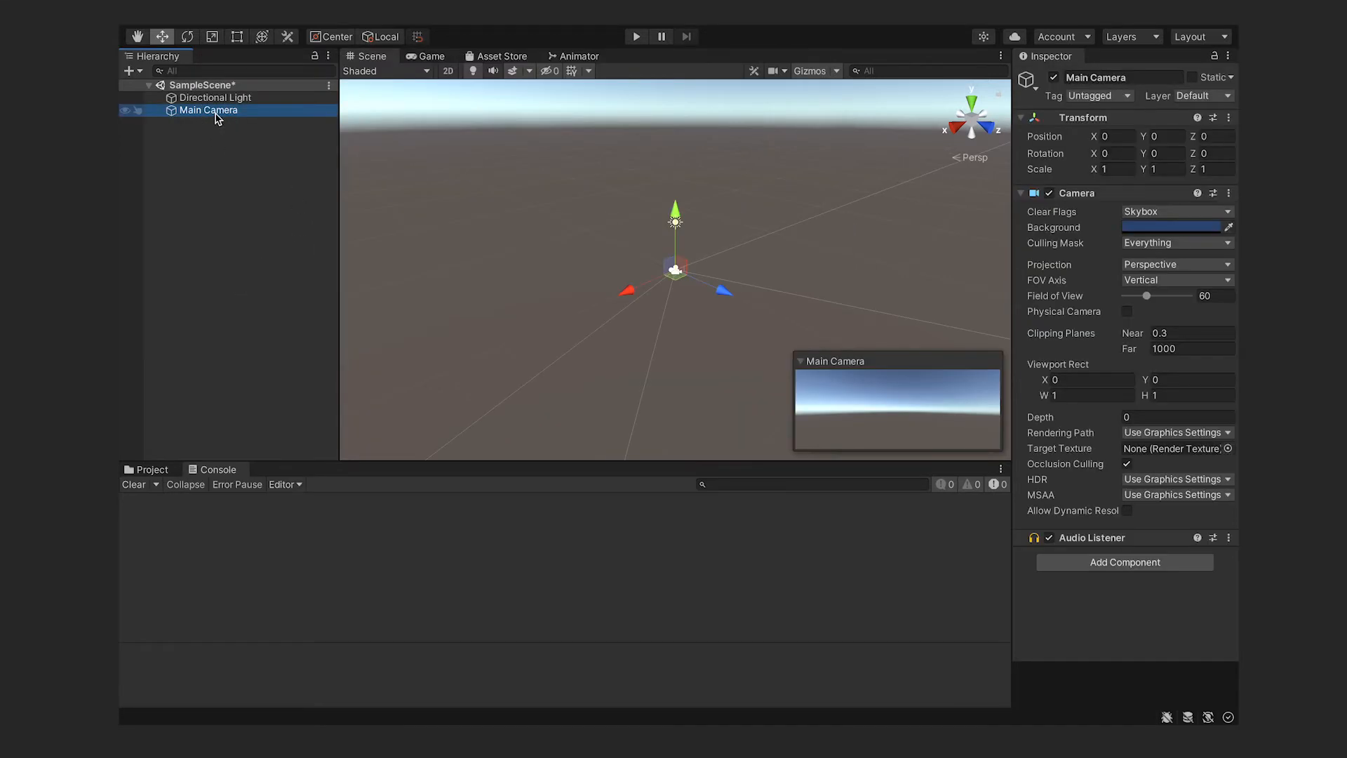
{"action": "key", "text": "Delete"}
{"action": "right_click", "coordinate": [217, 151]}
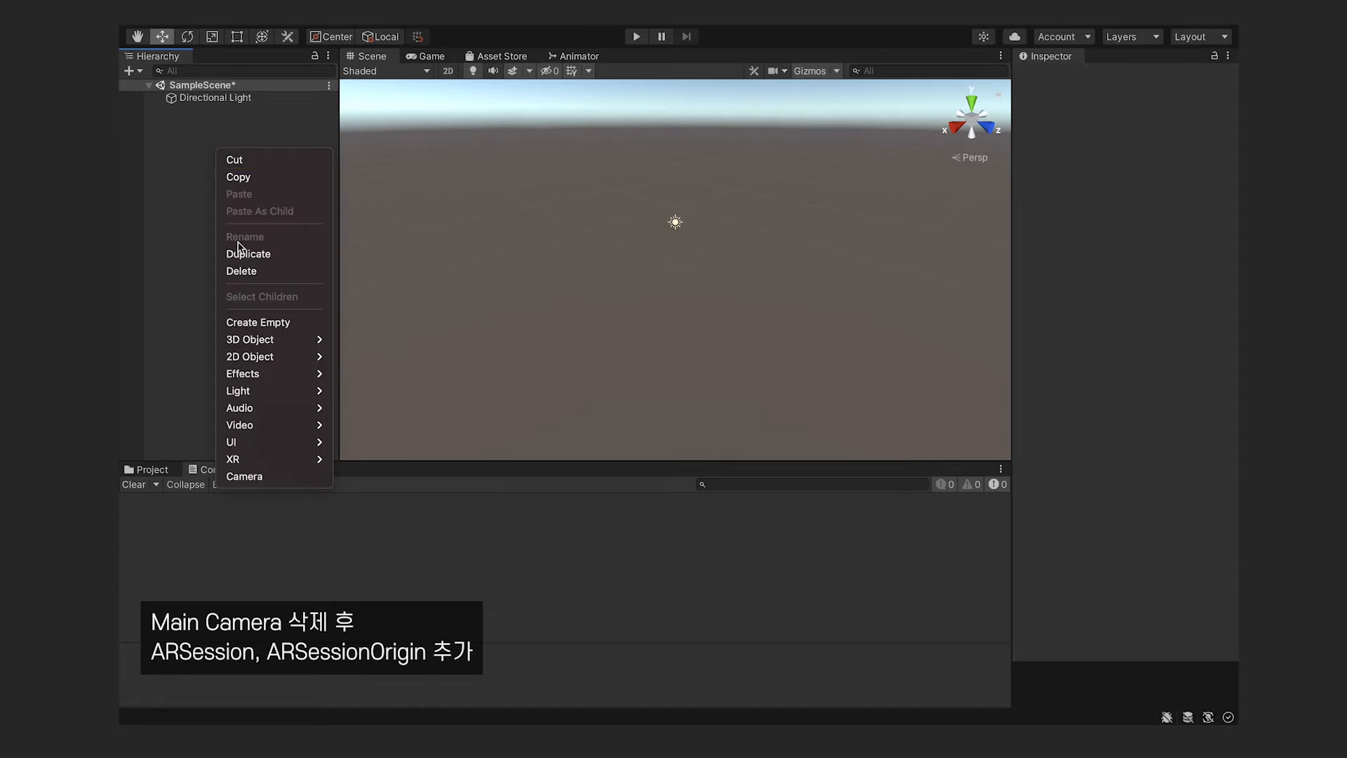
{"action": "mouse_move", "coordinate": [299, 464]}
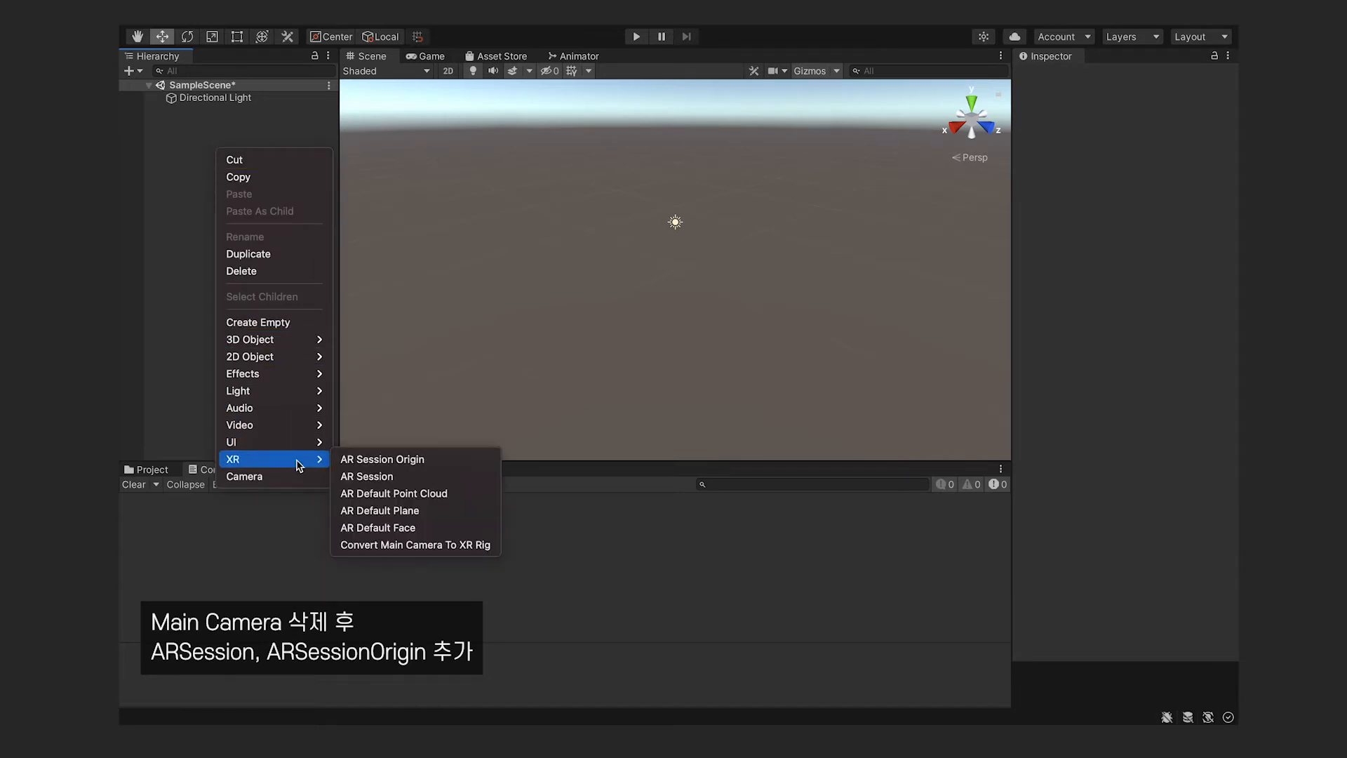
{"action": "left_click", "coordinate": [366, 476]}
- Add an AR Session Origin object to SampleScene
{"action": "right_click", "coordinate": [205, 238]}
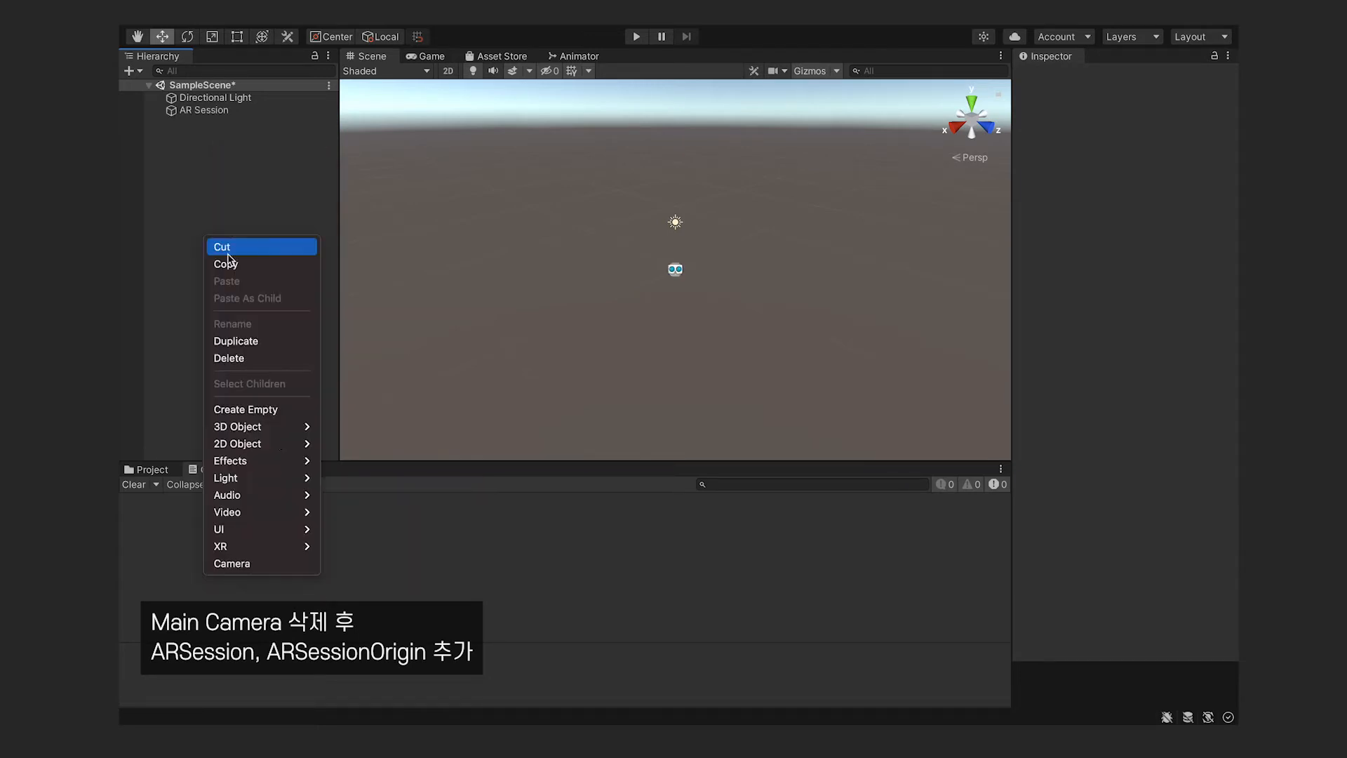
{"action": "mouse_move", "coordinate": [265, 546]}
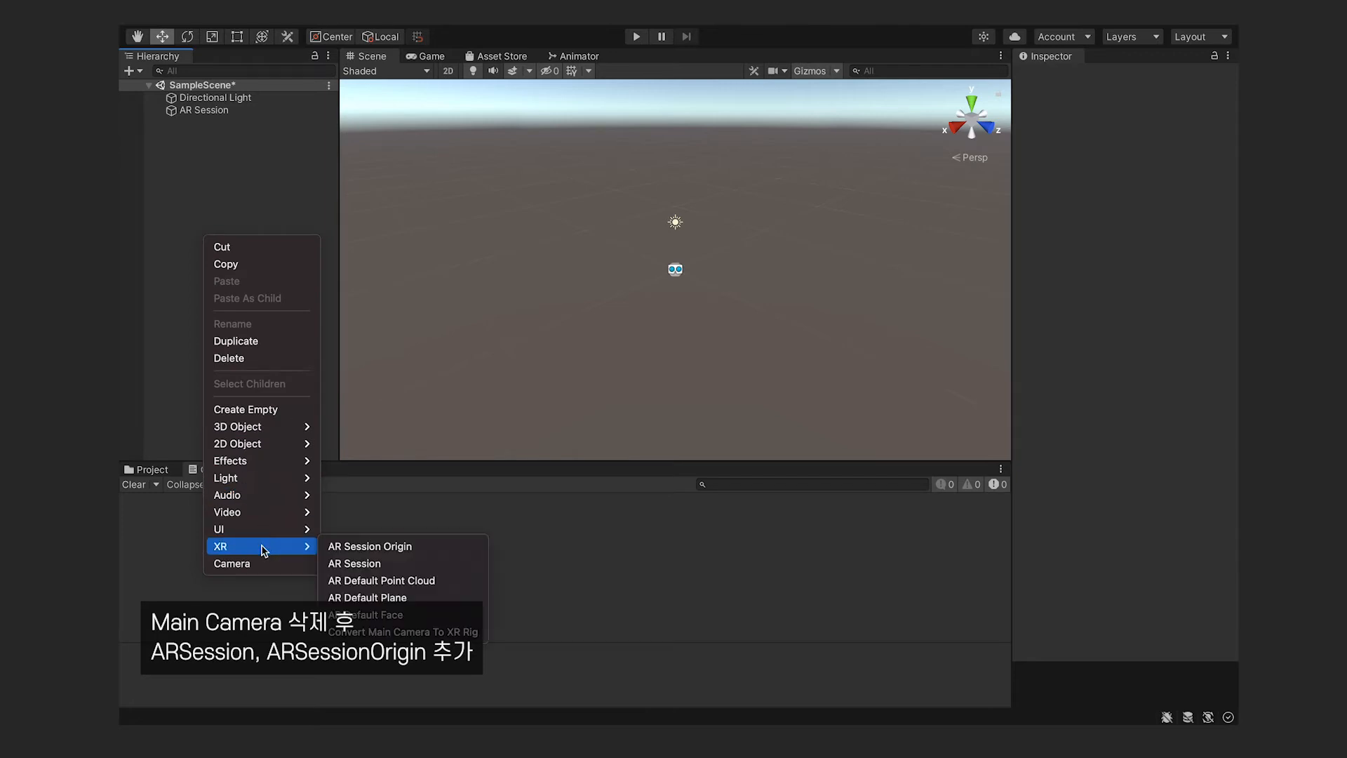
{"action": "left_click", "coordinate": [366, 548]}
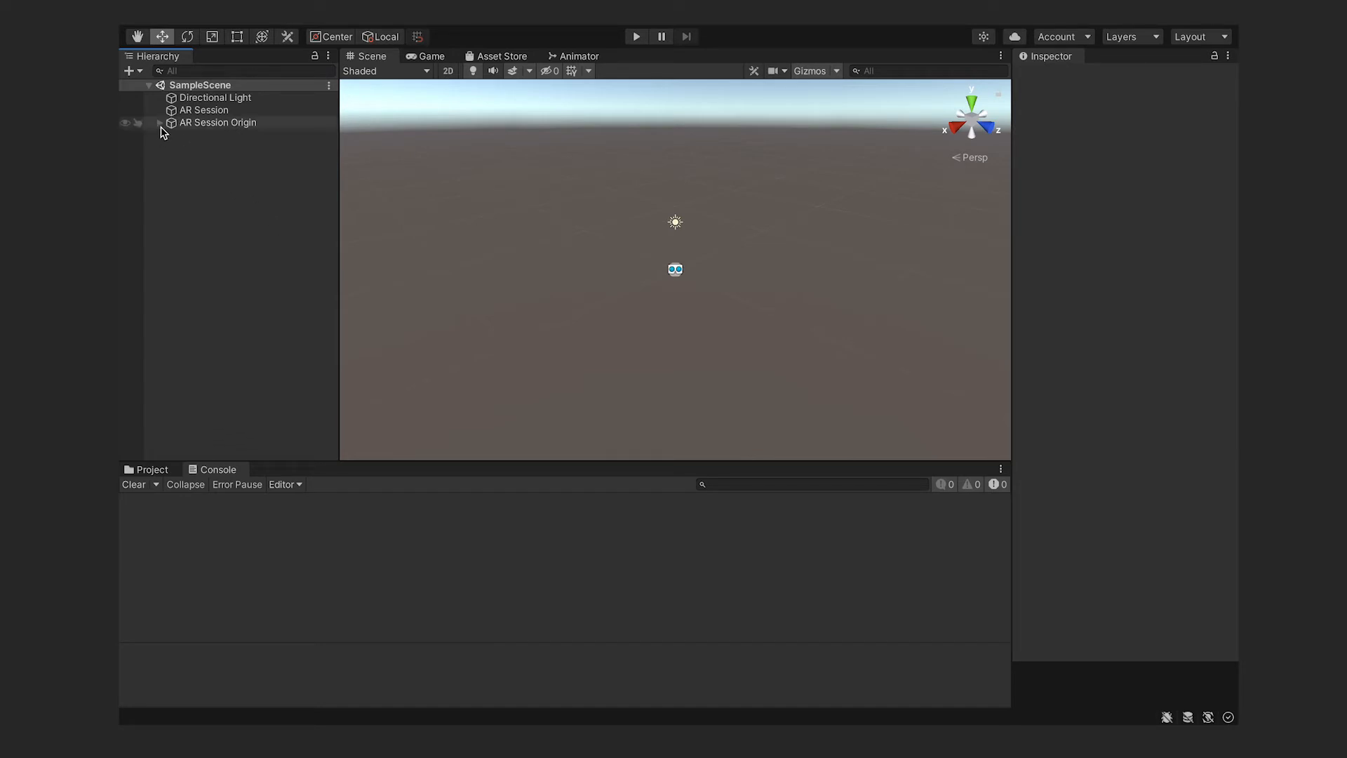
- Inspect the components of the AR Session and AR Session Origin objects, and clear the selection
{"action": "left_click", "coordinate": [218, 112]}
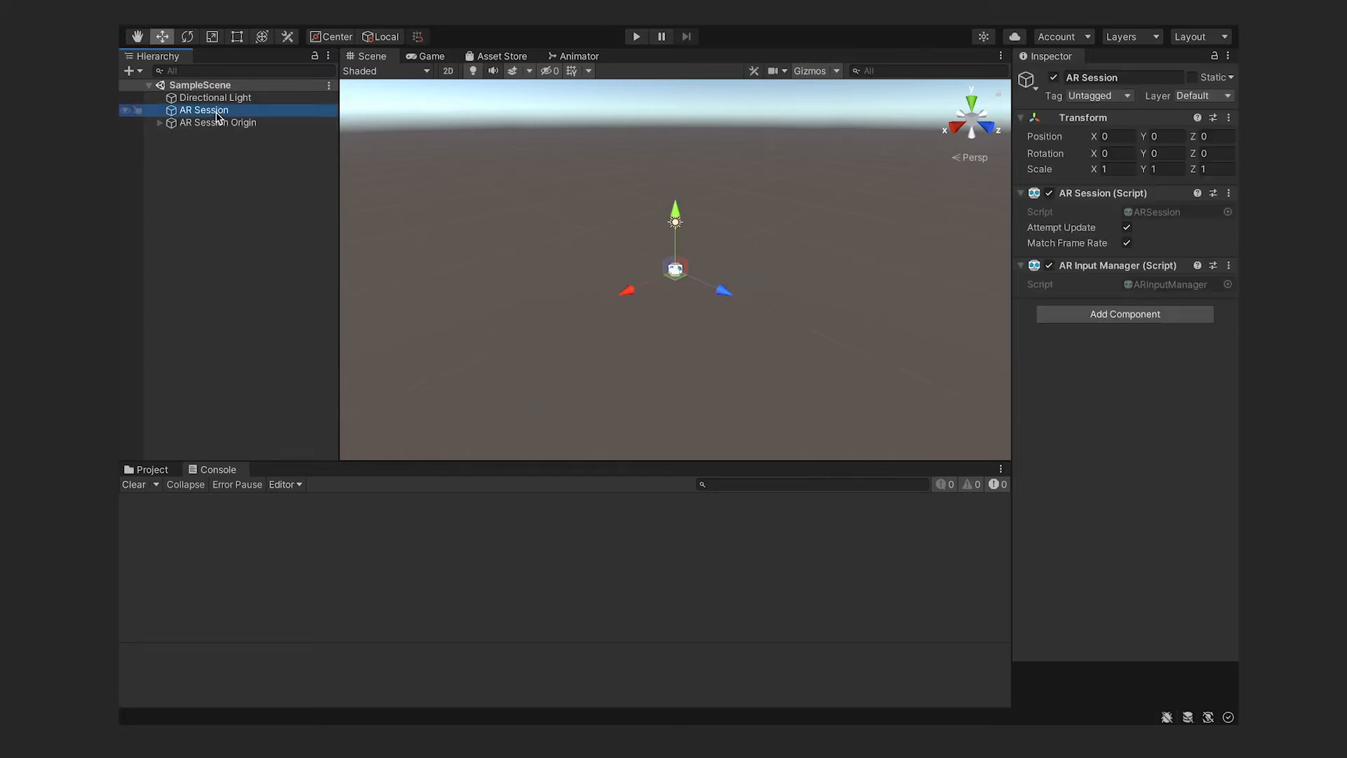
{"action": "left_click", "coordinate": [224, 124]}
{"action": "left_click", "coordinate": [223, 114]}
{"action": "left_click", "coordinate": [230, 123]}
{"action": "left_click", "coordinate": [229, 113]}
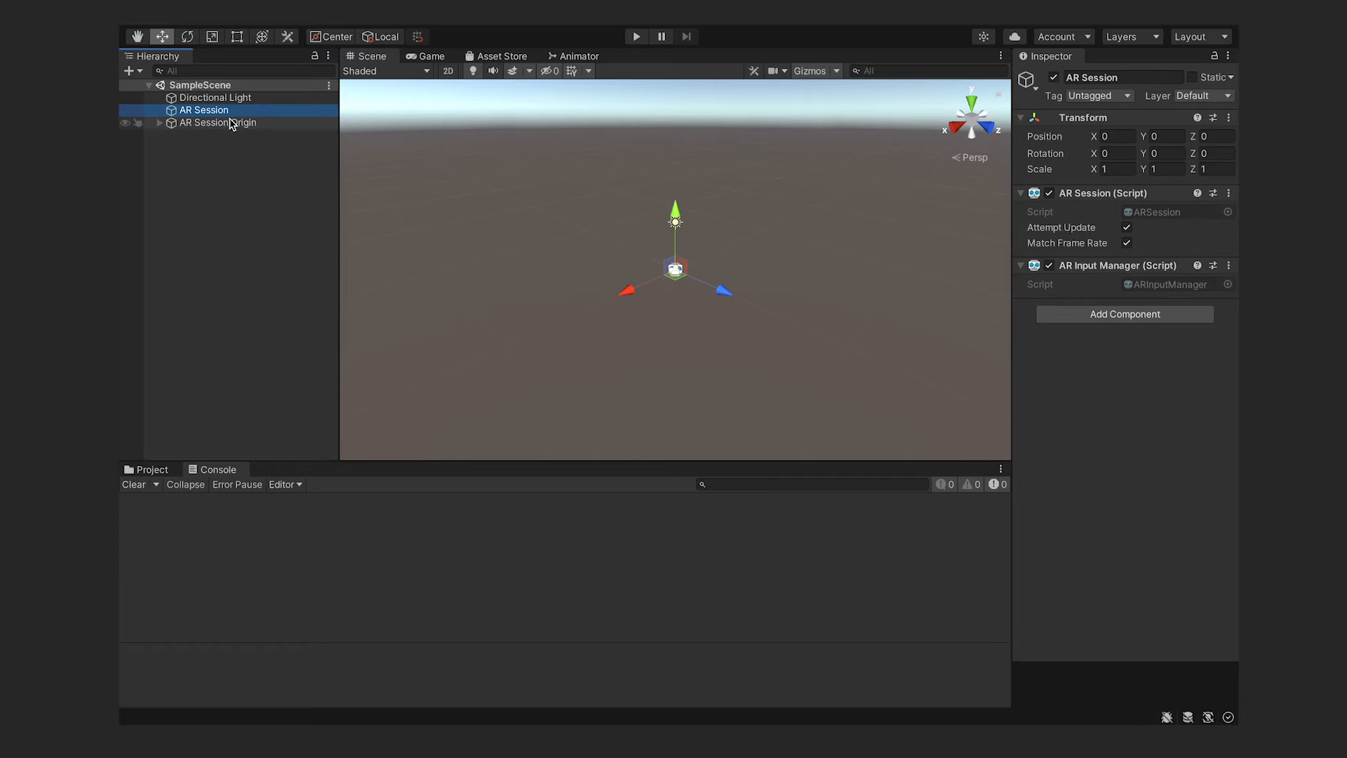
{"action": "left_click", "coordinate": [233, 169]}
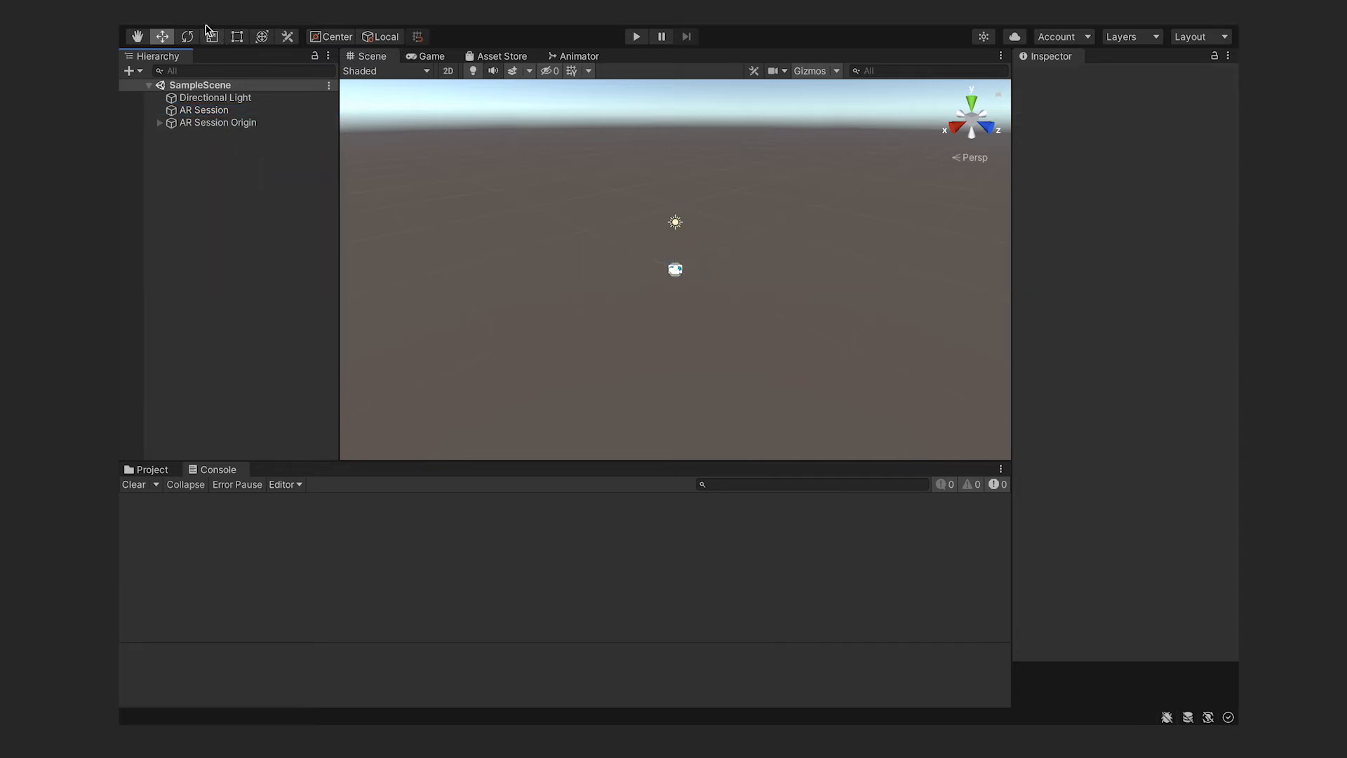
- Open the Build Settings for the iOS build of SampleScene
{"action": "mouse_move", "coordinate": [208, 30]}
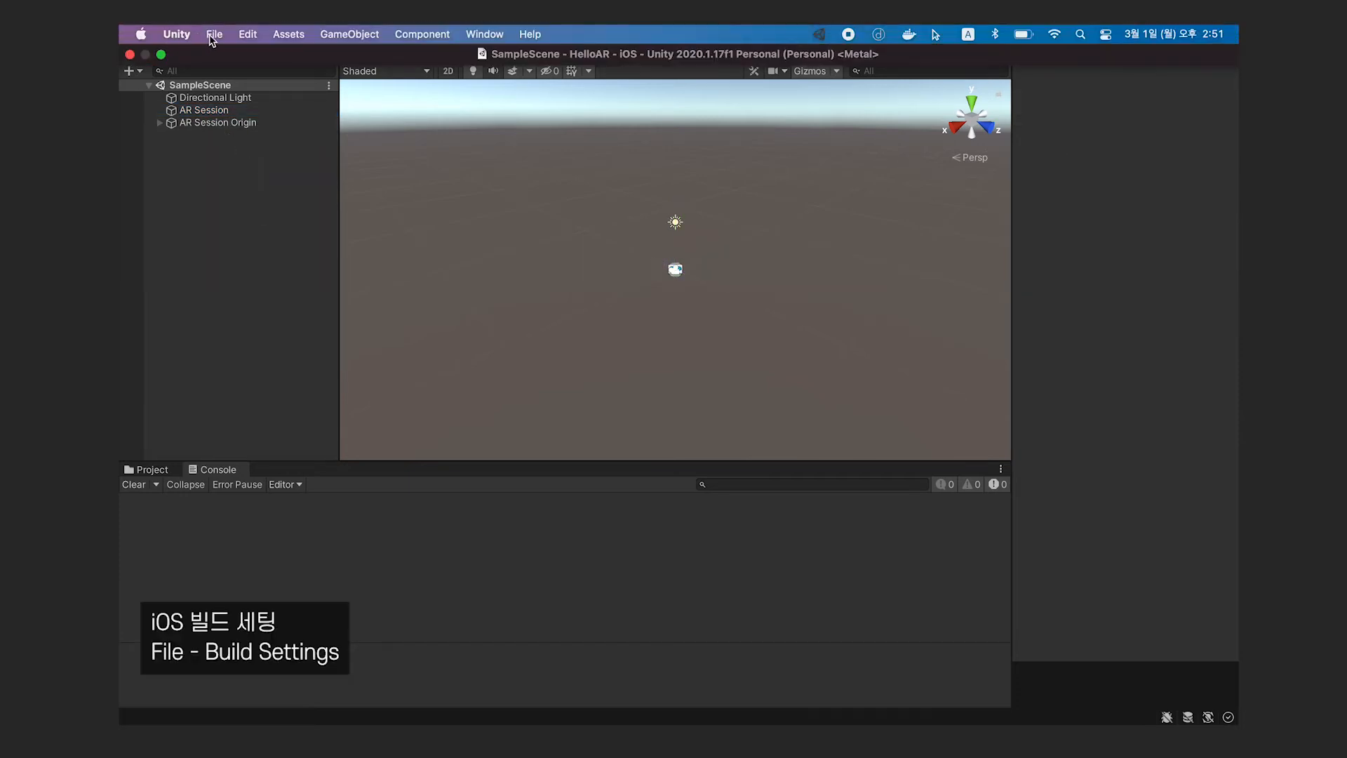
{"action": "left_click", "coordinate": [217, 35]}
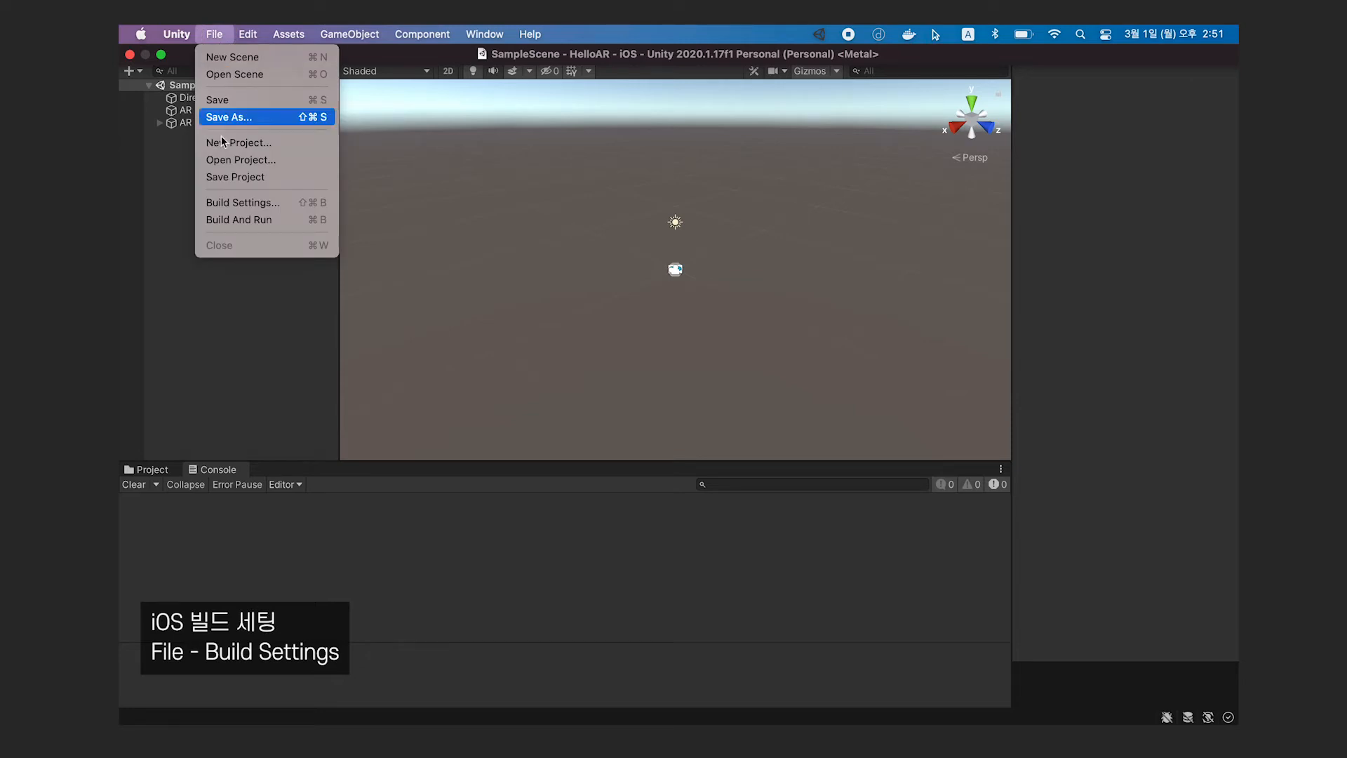
{"action": "left_click", "coordinate": [242, 203]}
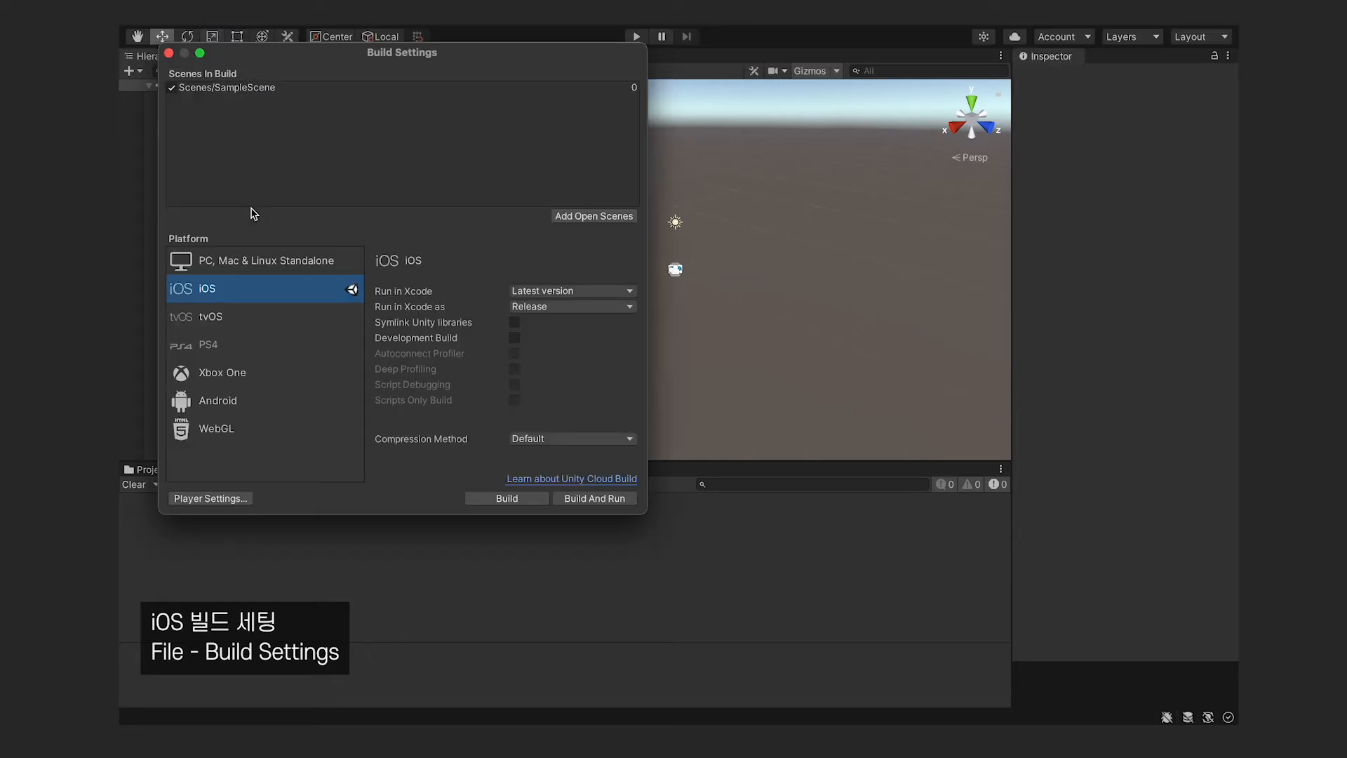
{"action": "left_click", "coordinate": [376, 80]}
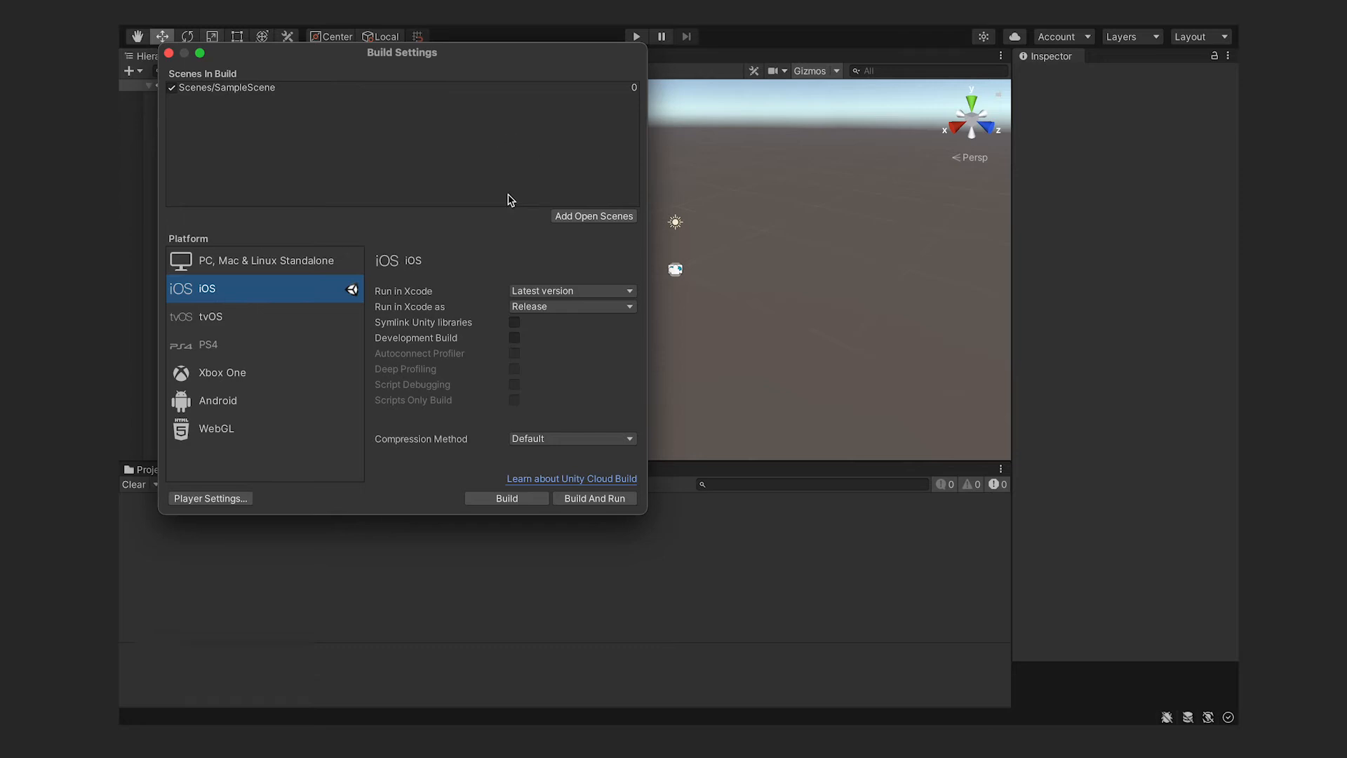
- Add the open SampleScene to the scenes in build and choose iOS as the build platform
{"action": "left_click", "coordinate": [597, 216]}
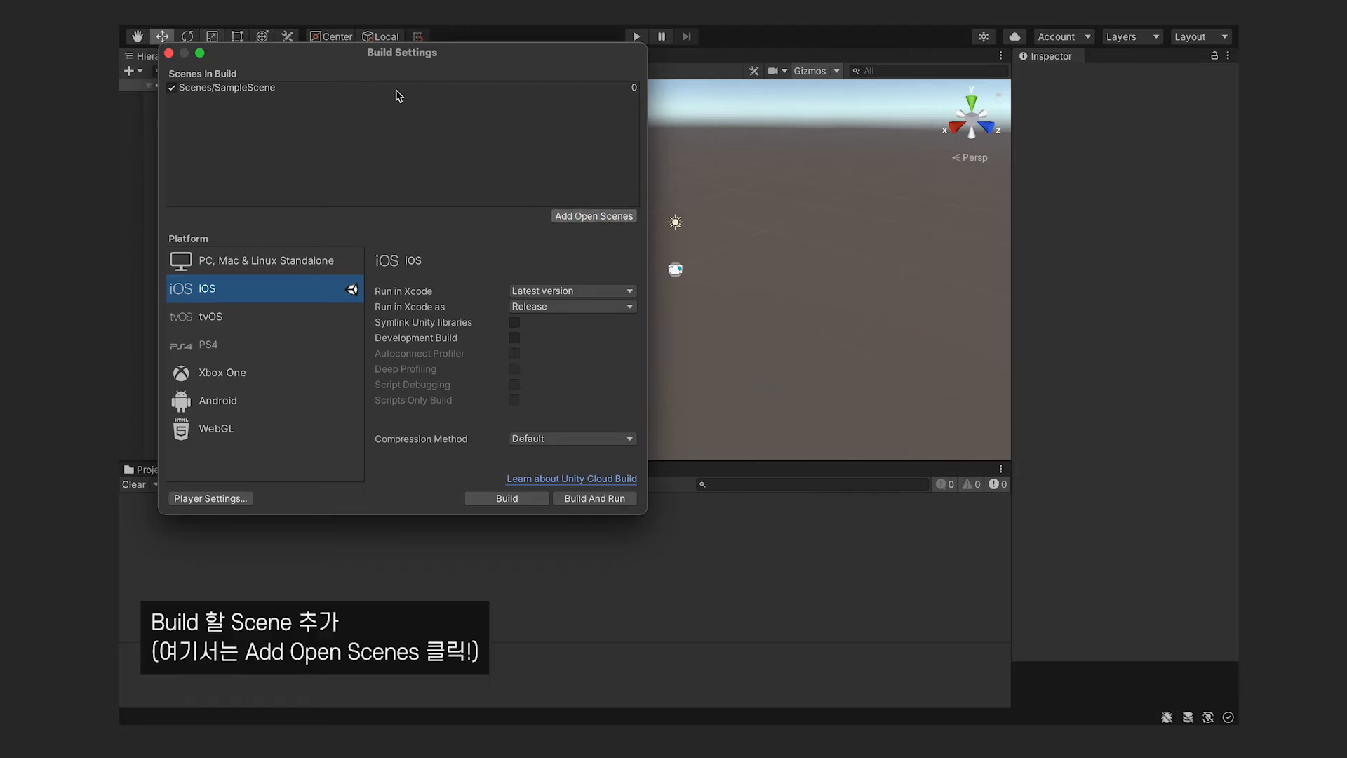
{"action": "left_click", "coordinate": [233, 295]}
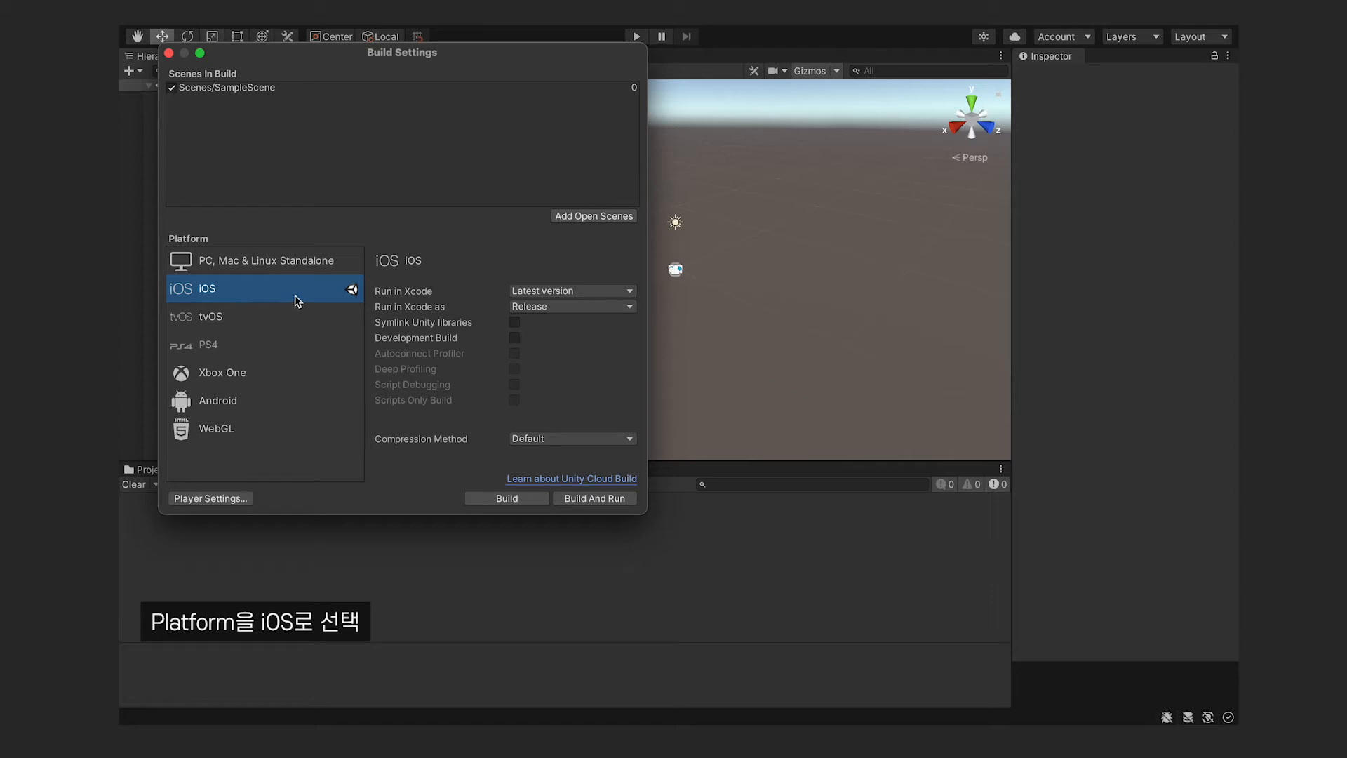
- Open the Project Settings and enable ARKit as the iOS plug-in provider in XR Plug-in Management
{"action": "left_click", "coordinate": [211, 498]}
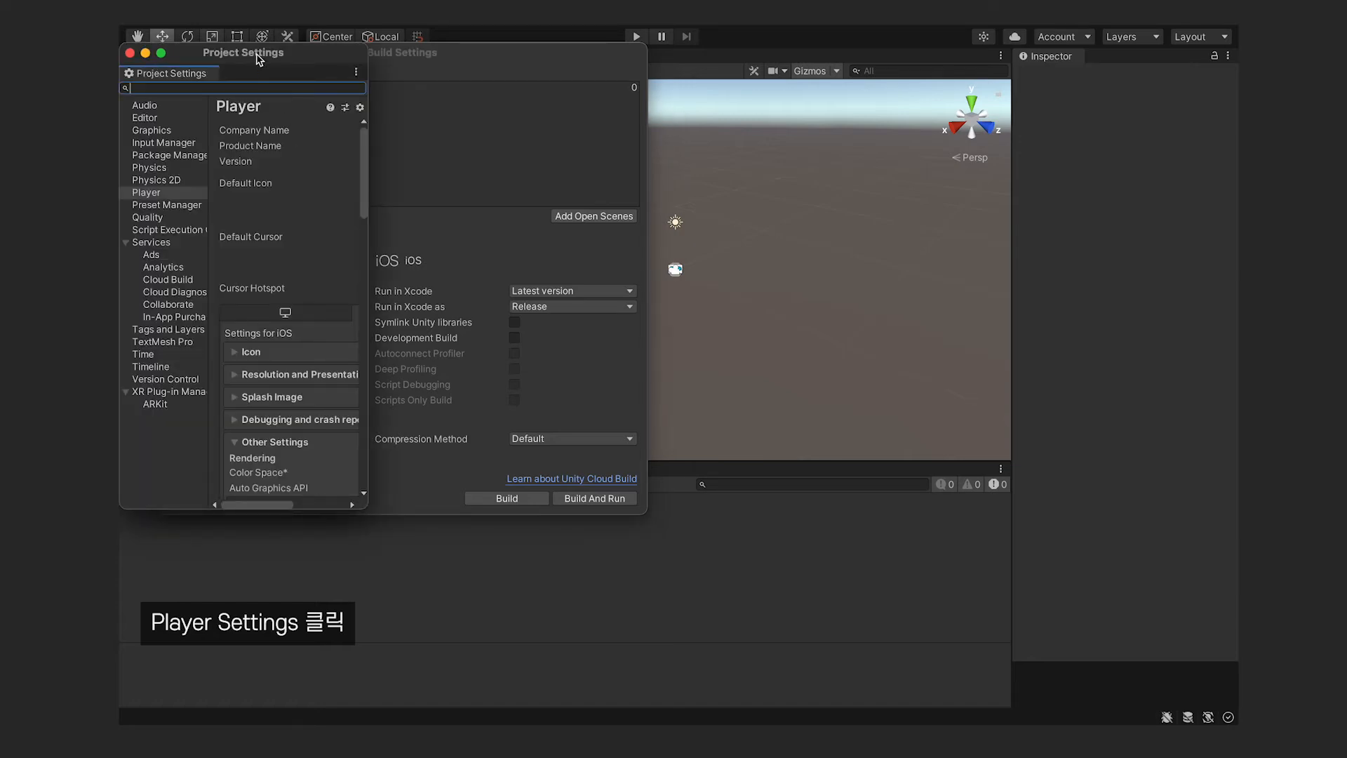
{"action": "left_click_drag", "start_coordinate": [253, 52], "coordinate": [541, 35]}
{"action": "left_click", "coordinate": [449, 37]}
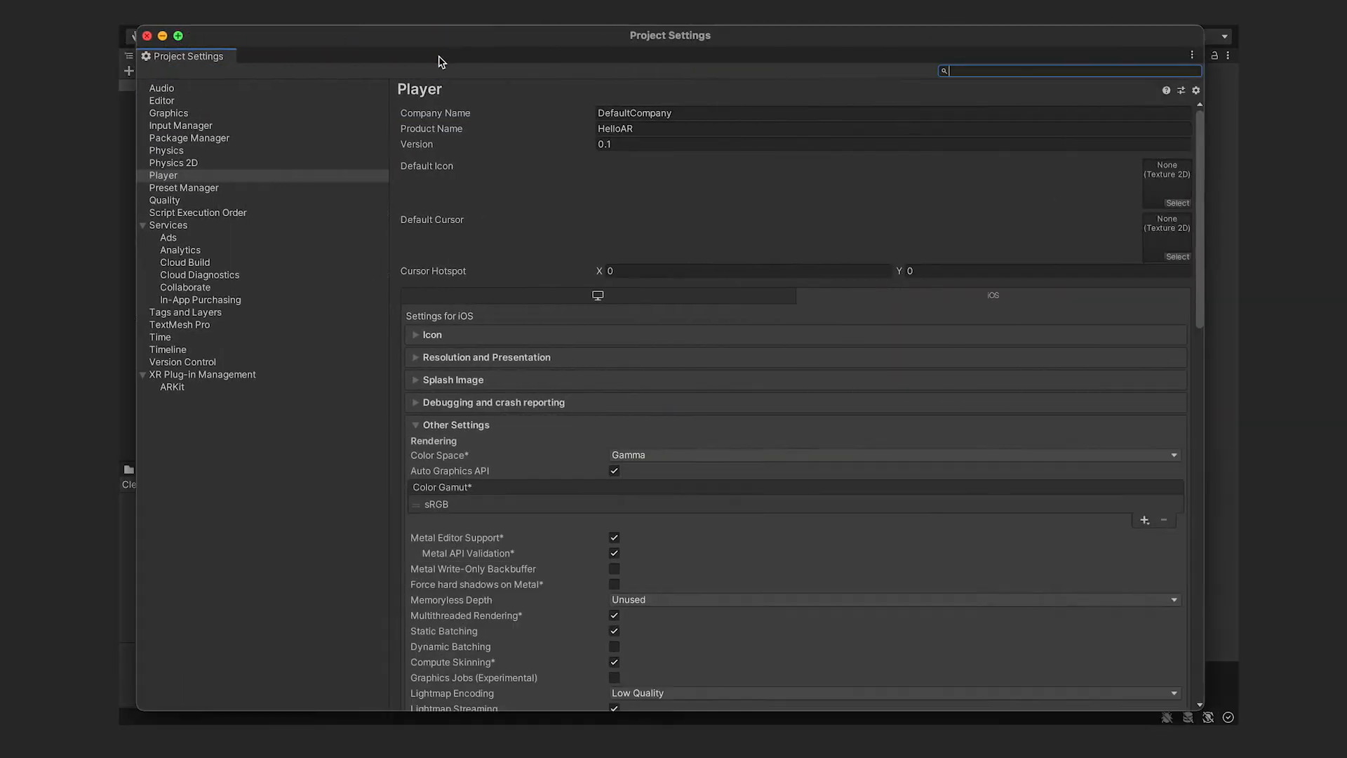
{"action": "left_click", "coordinate": [167, 393]}
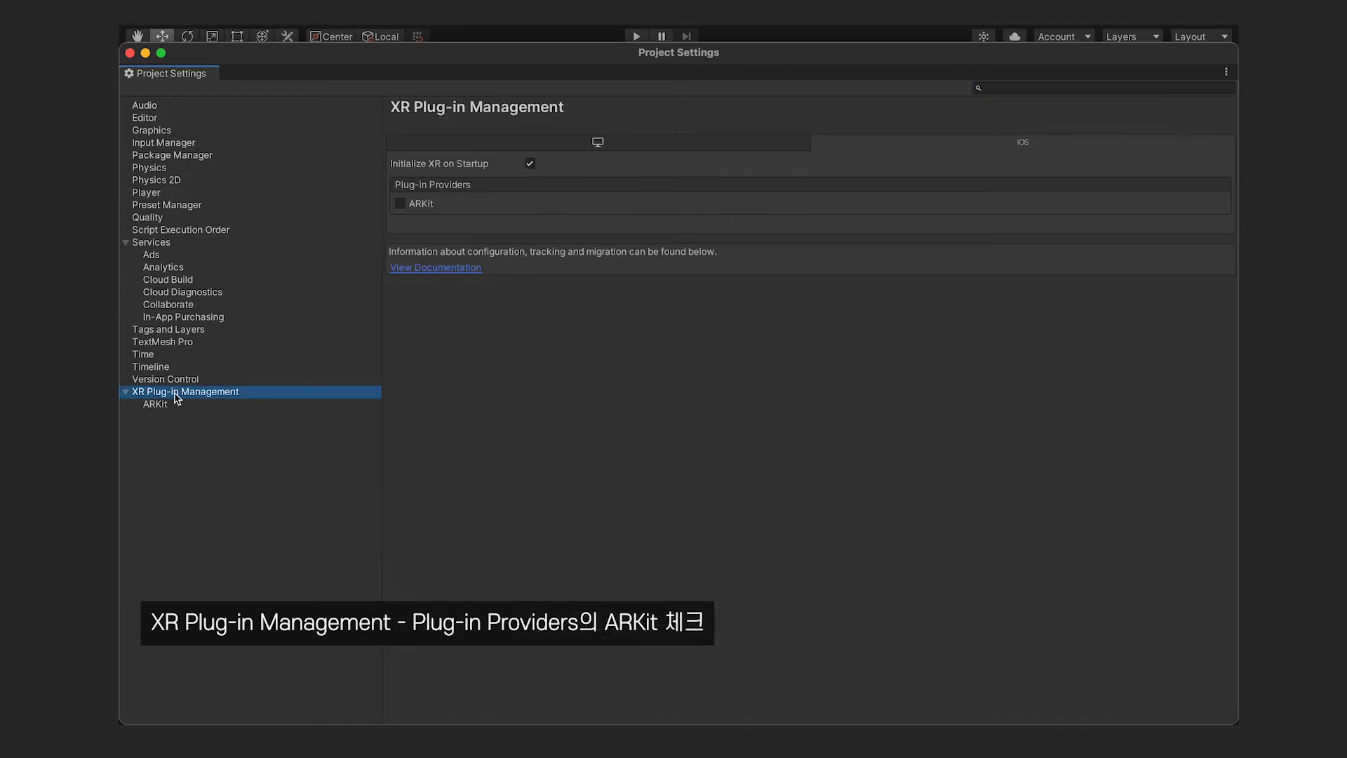
{"action": "left_click", "coordinate": [400, 204]}
{"action": "left_click", "coordinate": [404, 204]}
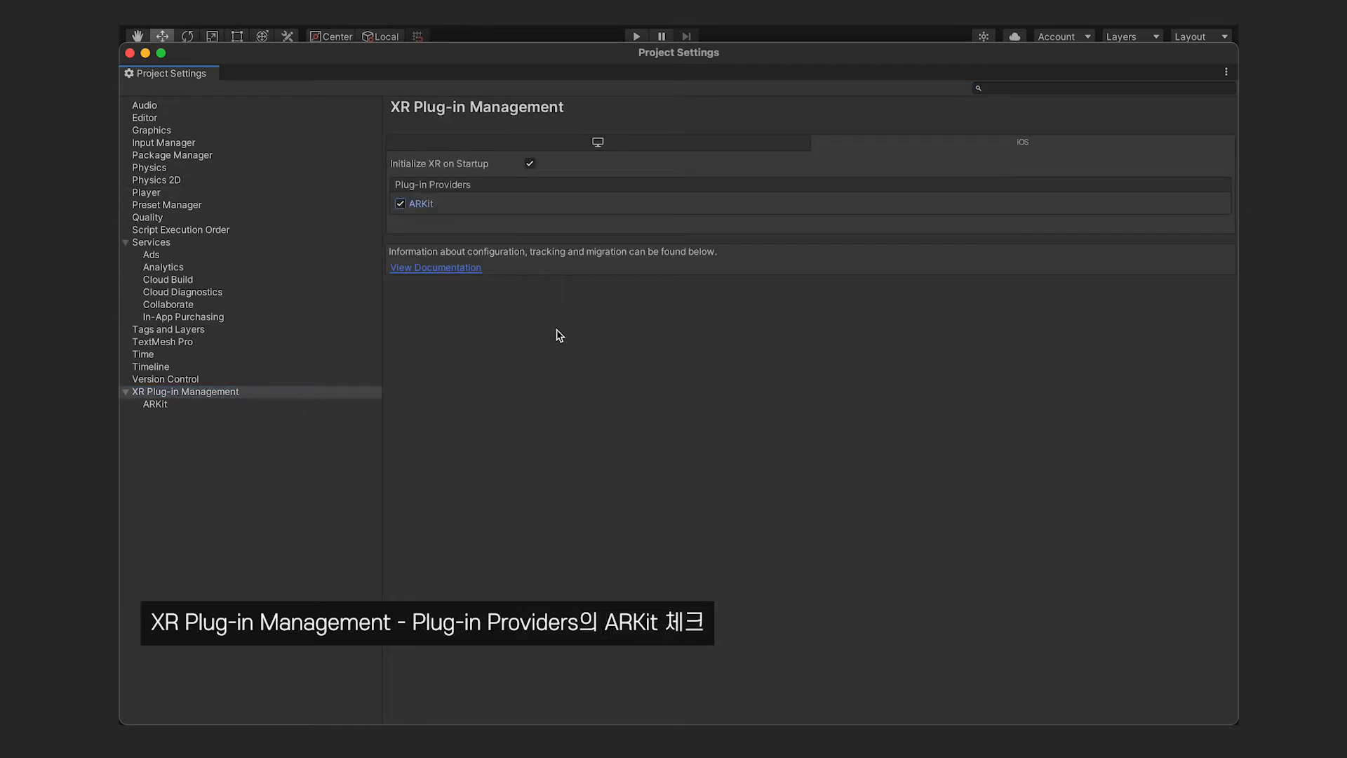
- Open the Bundle Identifier for editing under Identification in the iOS Player settings
{"action": "left_click", "coordinate": [174, 194]}
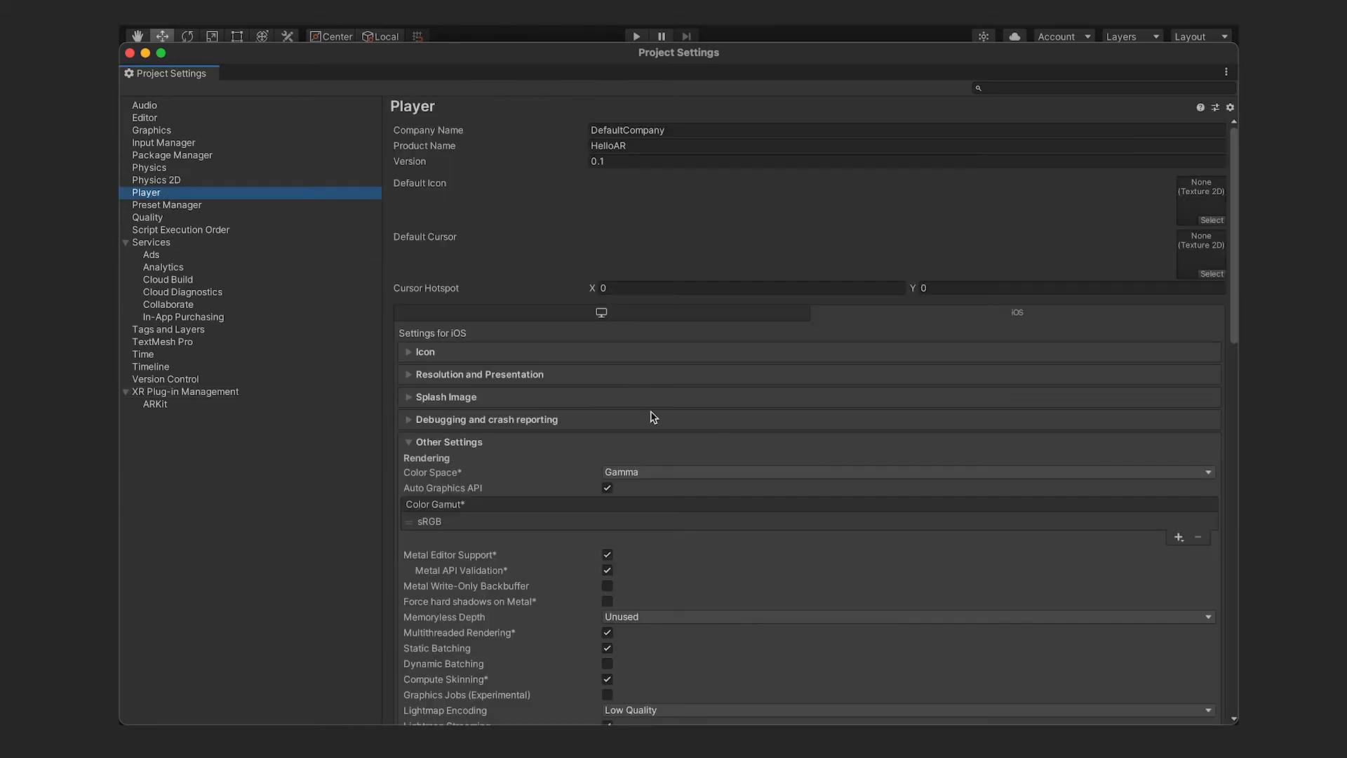
{"action": "scroll", "coordinate": [746, 430], "scroll_direction": "down", "scroll_amount": 1}
{"action": "scroll", "coordinate": [747, 430], "scroll_direction": "down", "scroll_amount": 5}
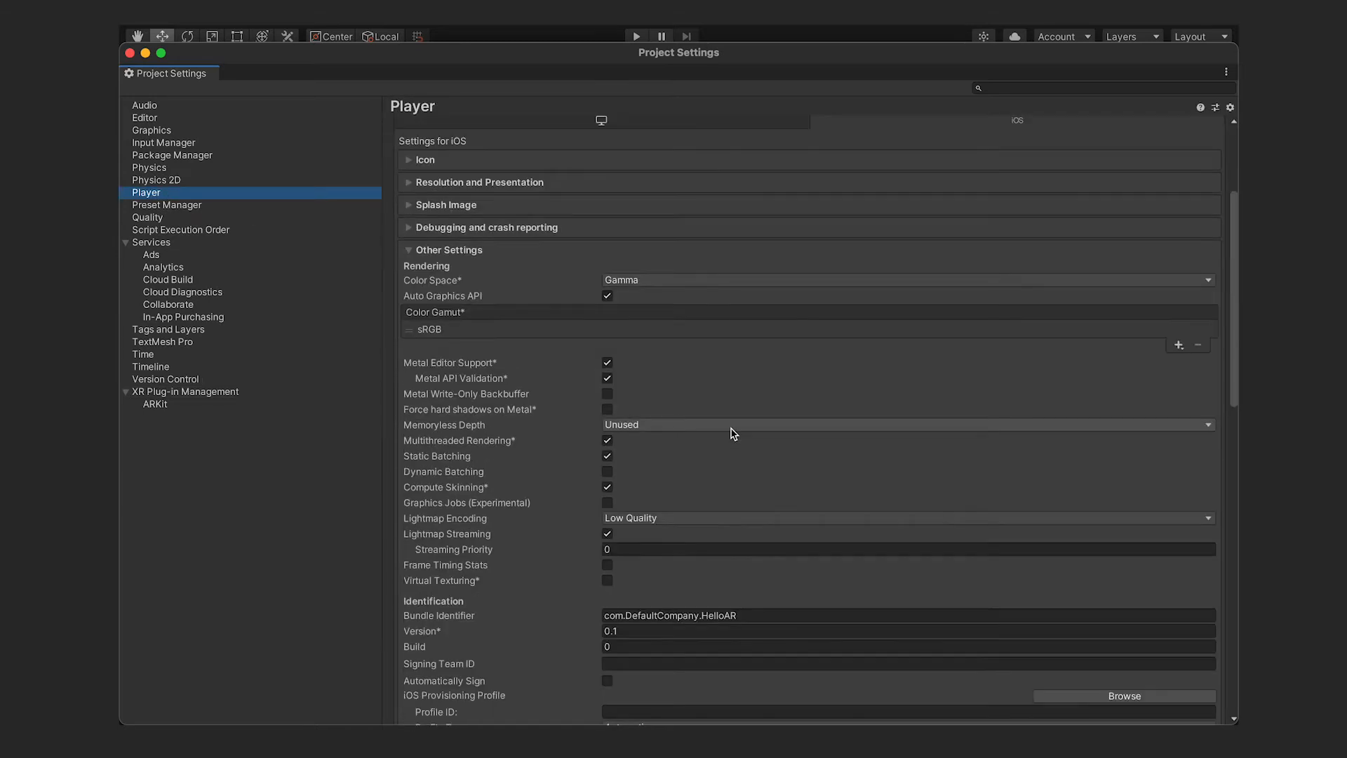
{"action": "scroll", "coordinate": [731, 431], "scroll_direction": "down", "scroll_amount": 6}
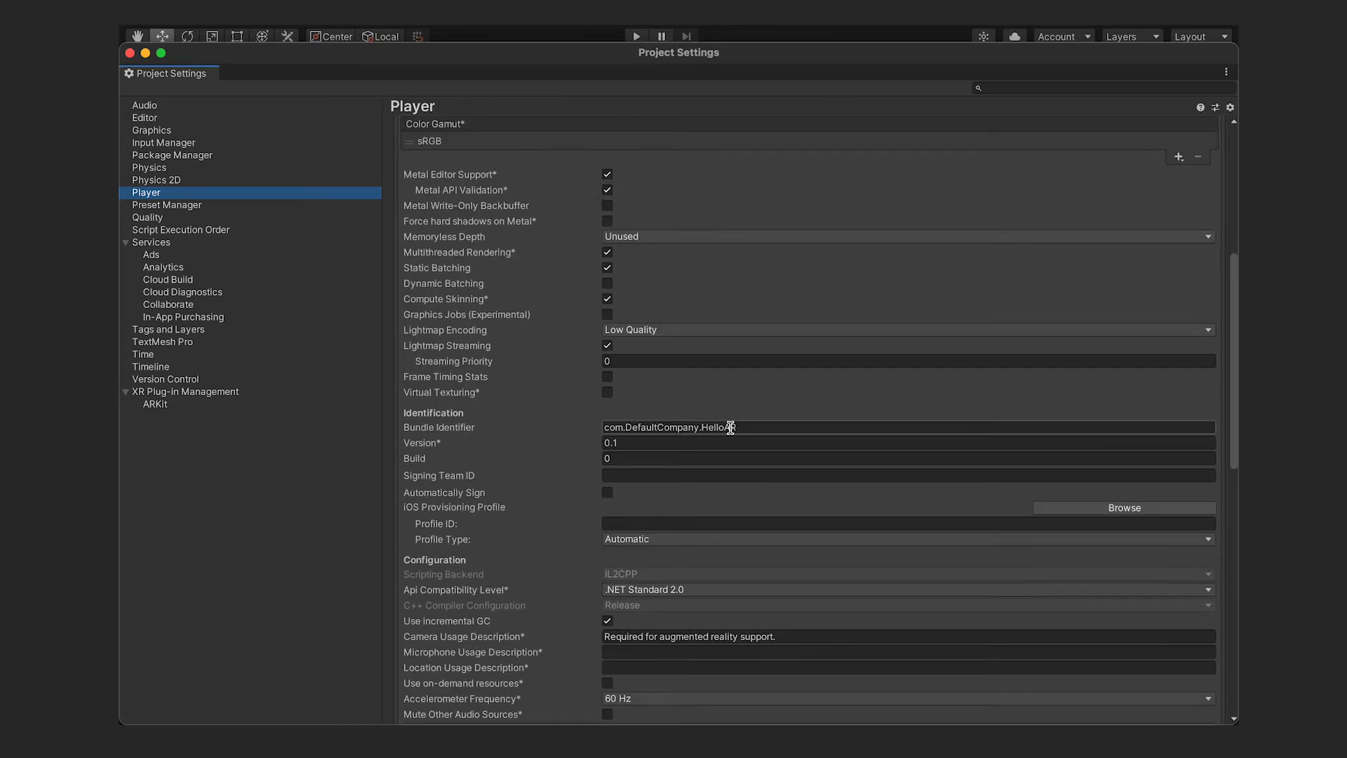
{"action": "left_click", "coordinate": [789, 426]}
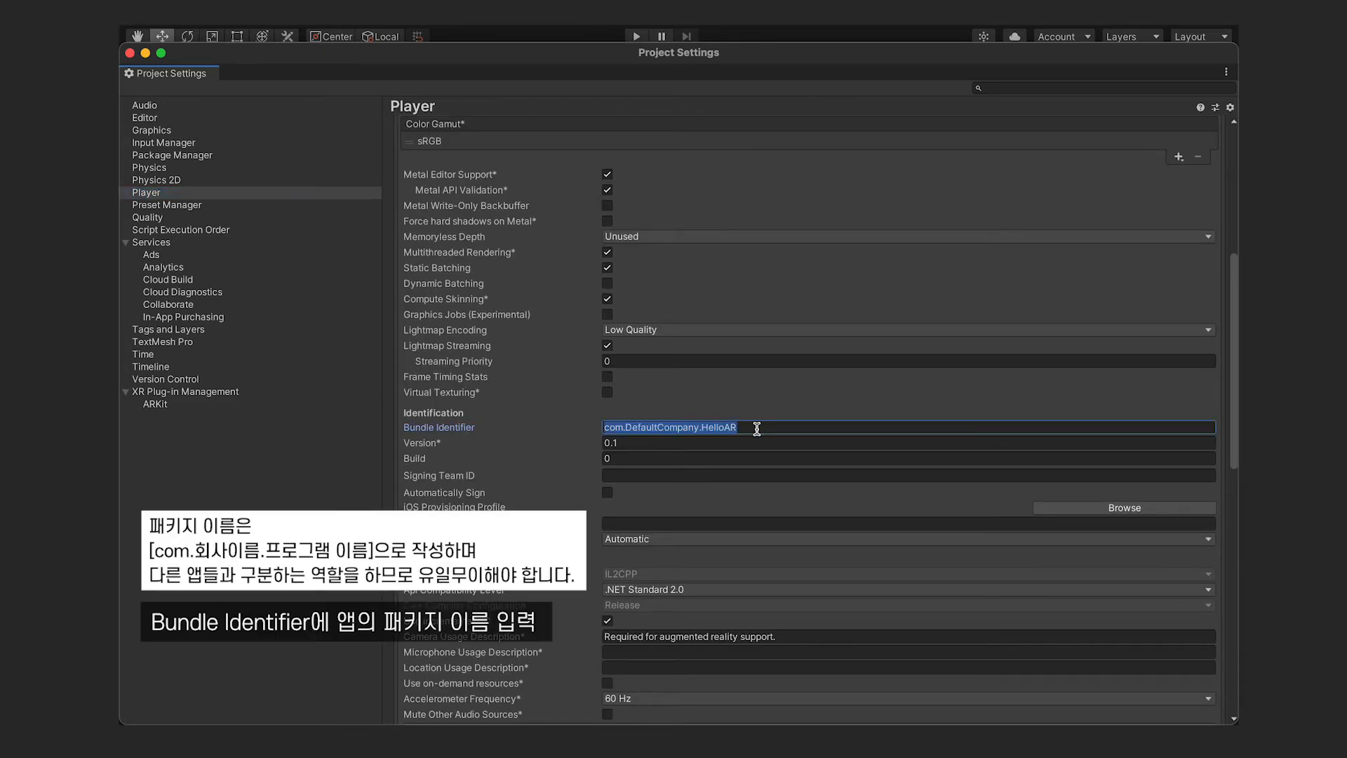
{"action": "left_click", "coordinate": [757, 428]}
- Enable Requires ARKit support in the Configuration section of the iOS Player settings
{"action": "scroll", "coordinate": [673, 429], "scroll_direction": "down", "scroll_amount": 4}
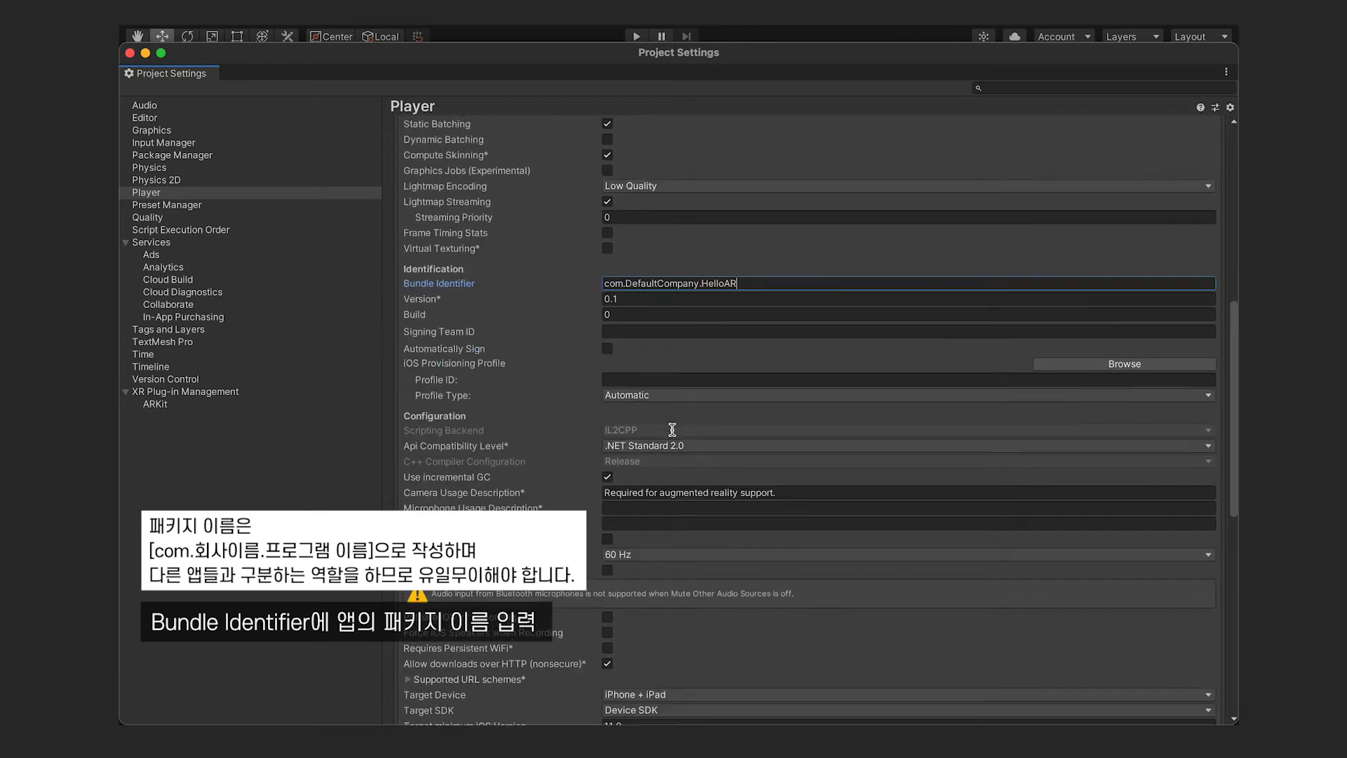
{"action": "scroll", "coordinate": [672, 429], "scroll_direction": "down", "scroll_amount": 4}
{"action": "scroll", "coordinate": [672, 430], "scroll_direction": "down", "scroll_amount": 6}
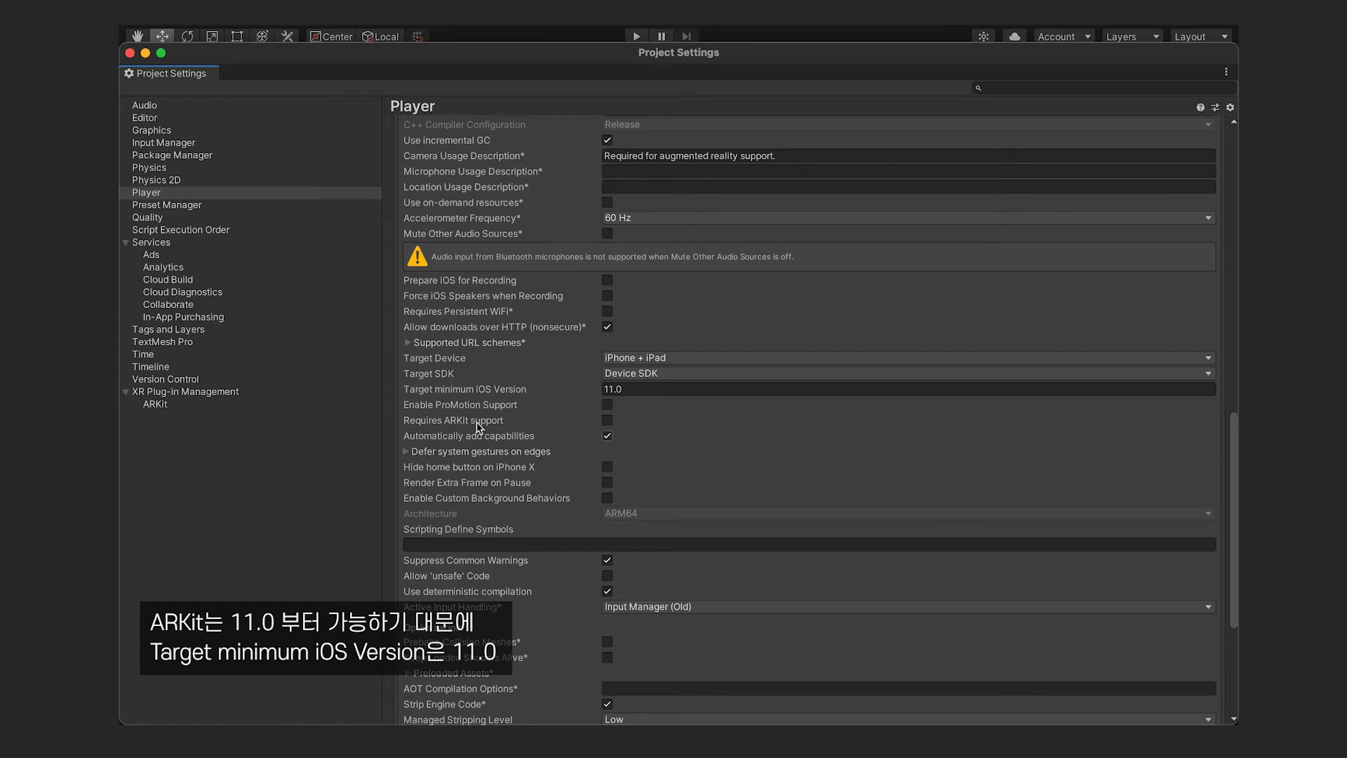
{"action": "left_click", "coordinate": [608, 420]}
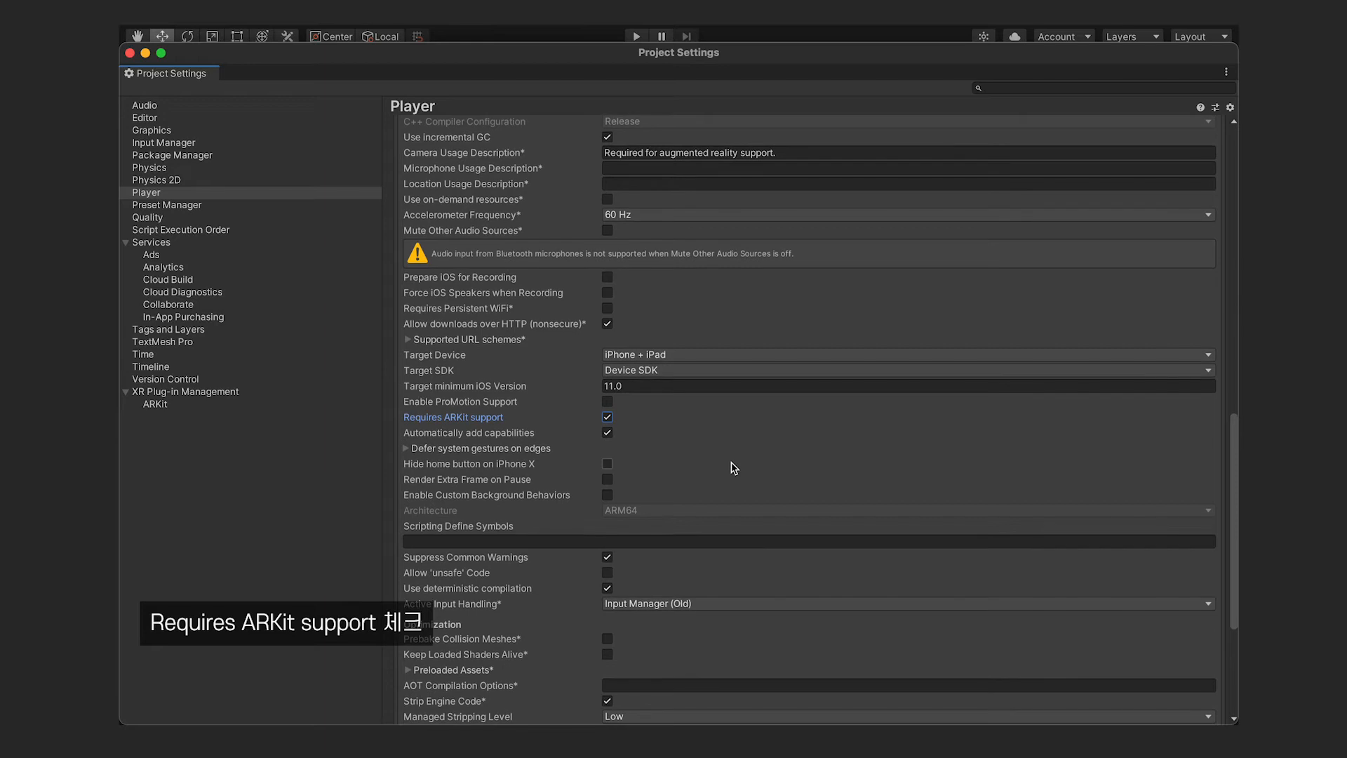
{"action": "scroll", "coordinate": [729, 467], "scroll_direction": "down", "scroll_amount": 1}
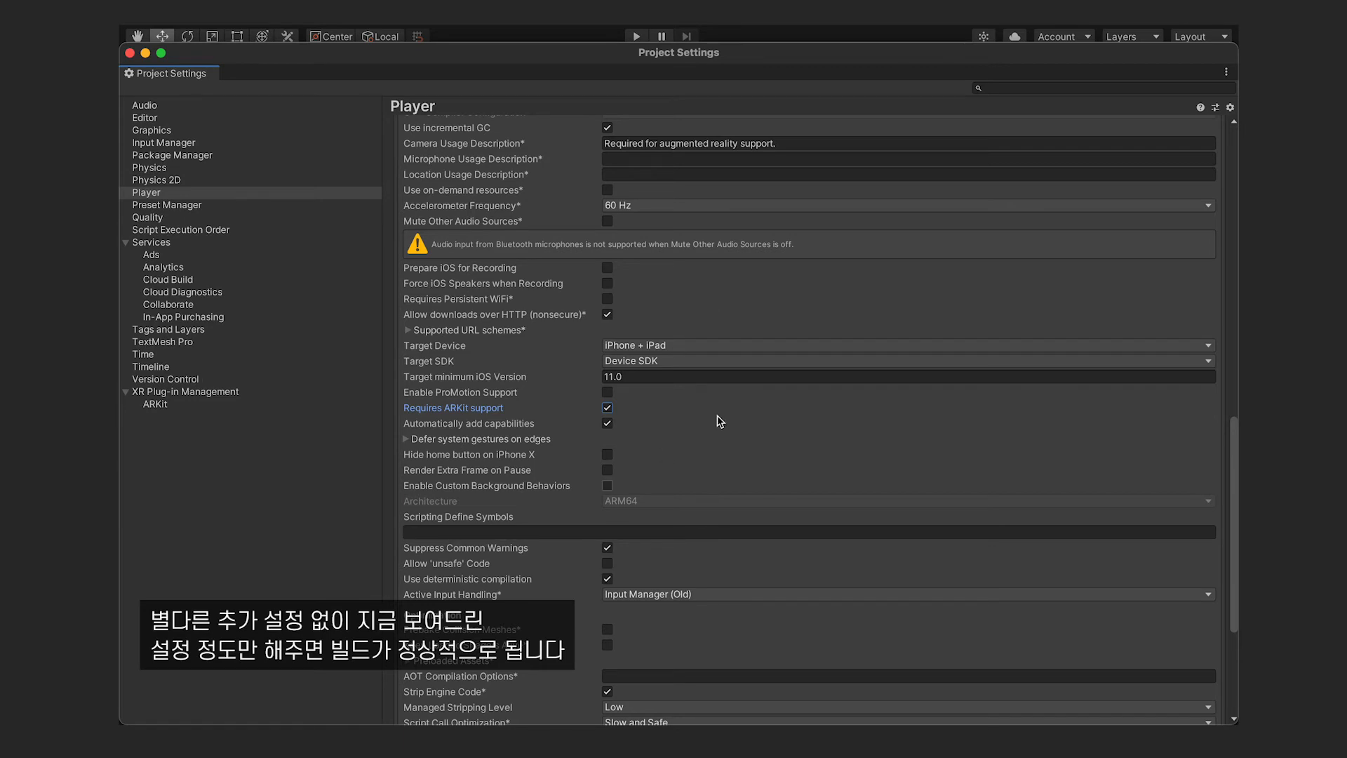
{"action": "scroll", "coordinate": [719, 421], "scroll_direction": "down", "scroll_amount": 3}
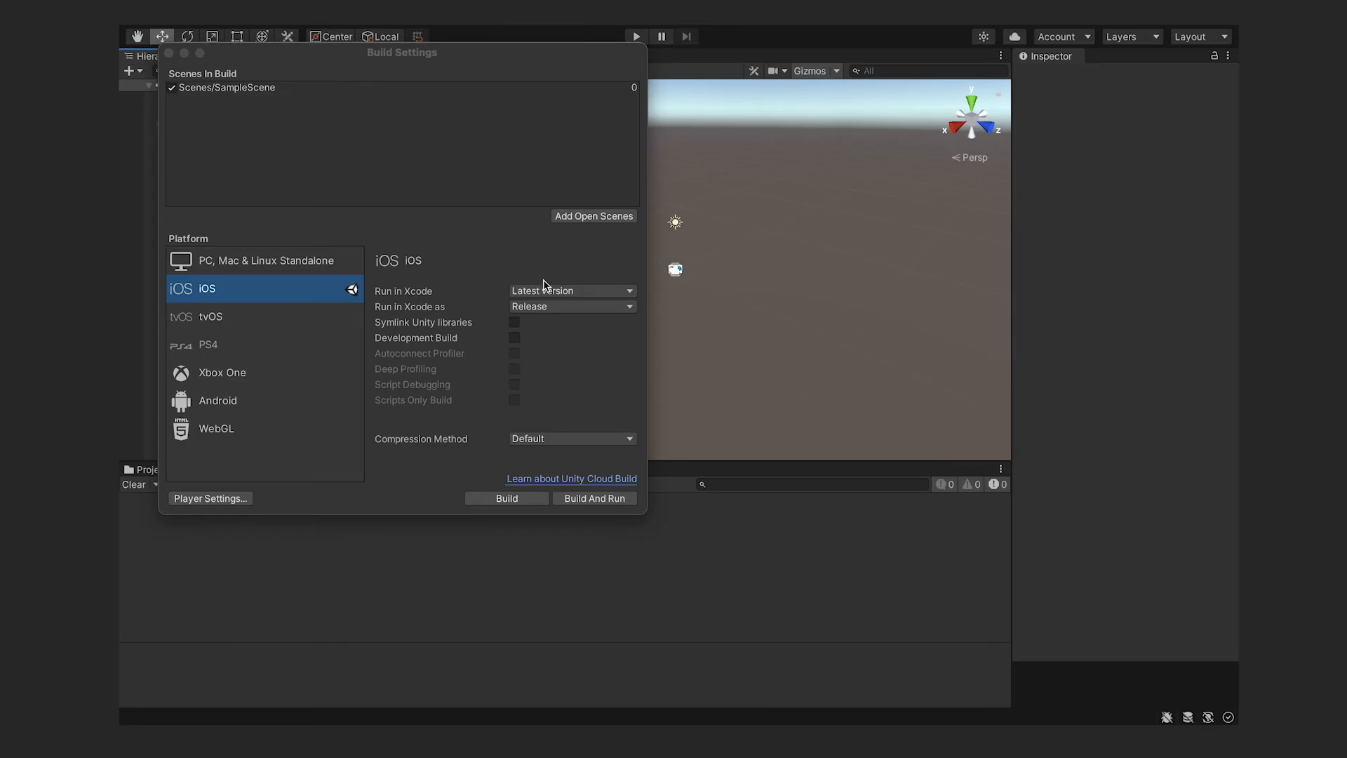
- Build and run SampleScene for iOS, and enlarge the window of the generated Xcode project
{"action": "left_click", "coordinate": [592, 498]}
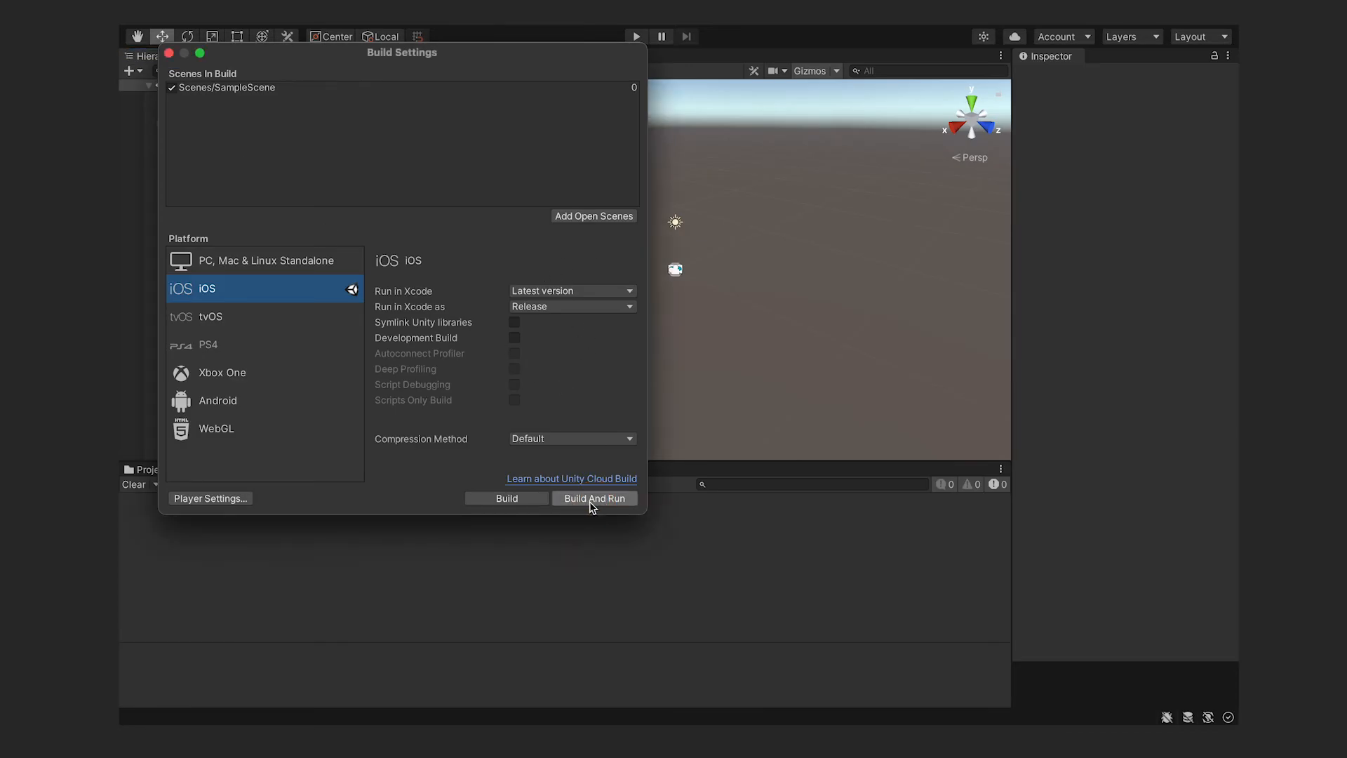
{"action": "left_click", "coordinate": [763, 291]}
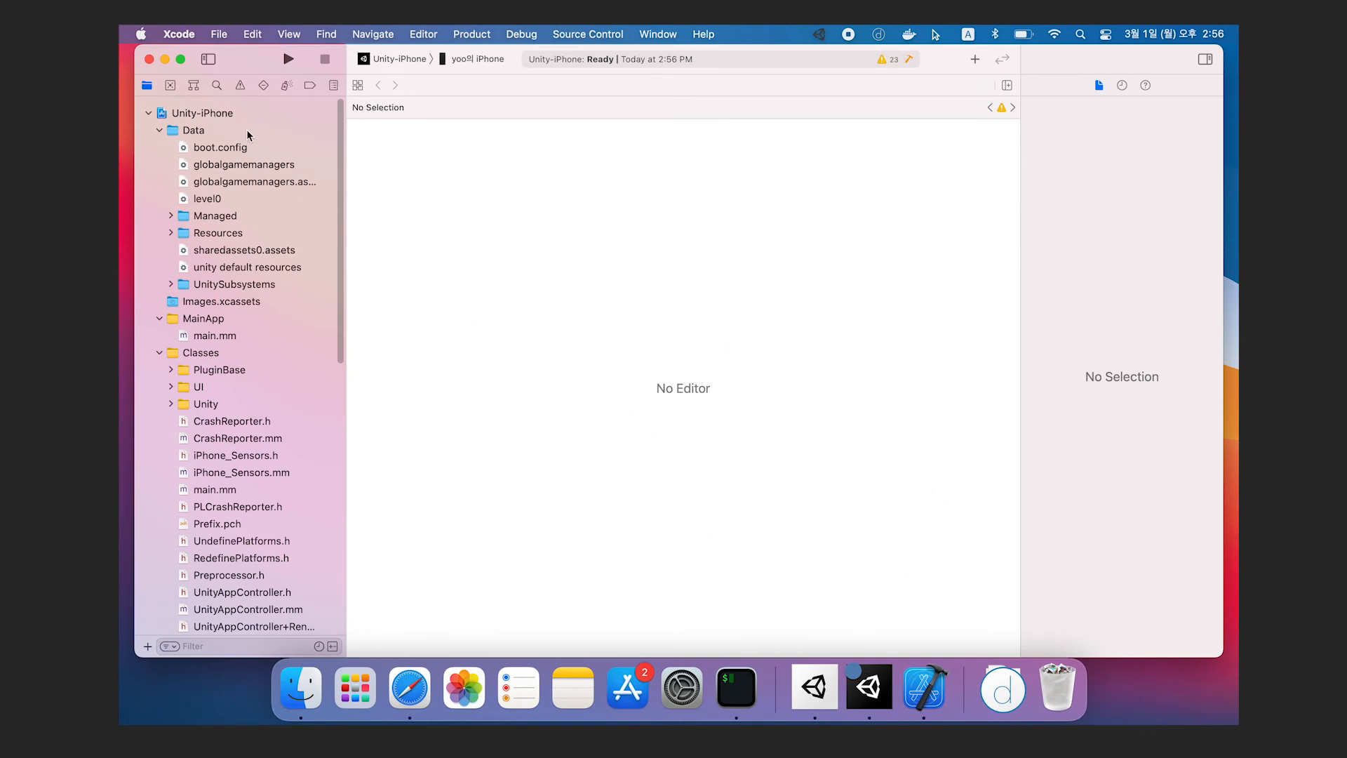
{"action": "left_click", "coordinate": [181, 63]}
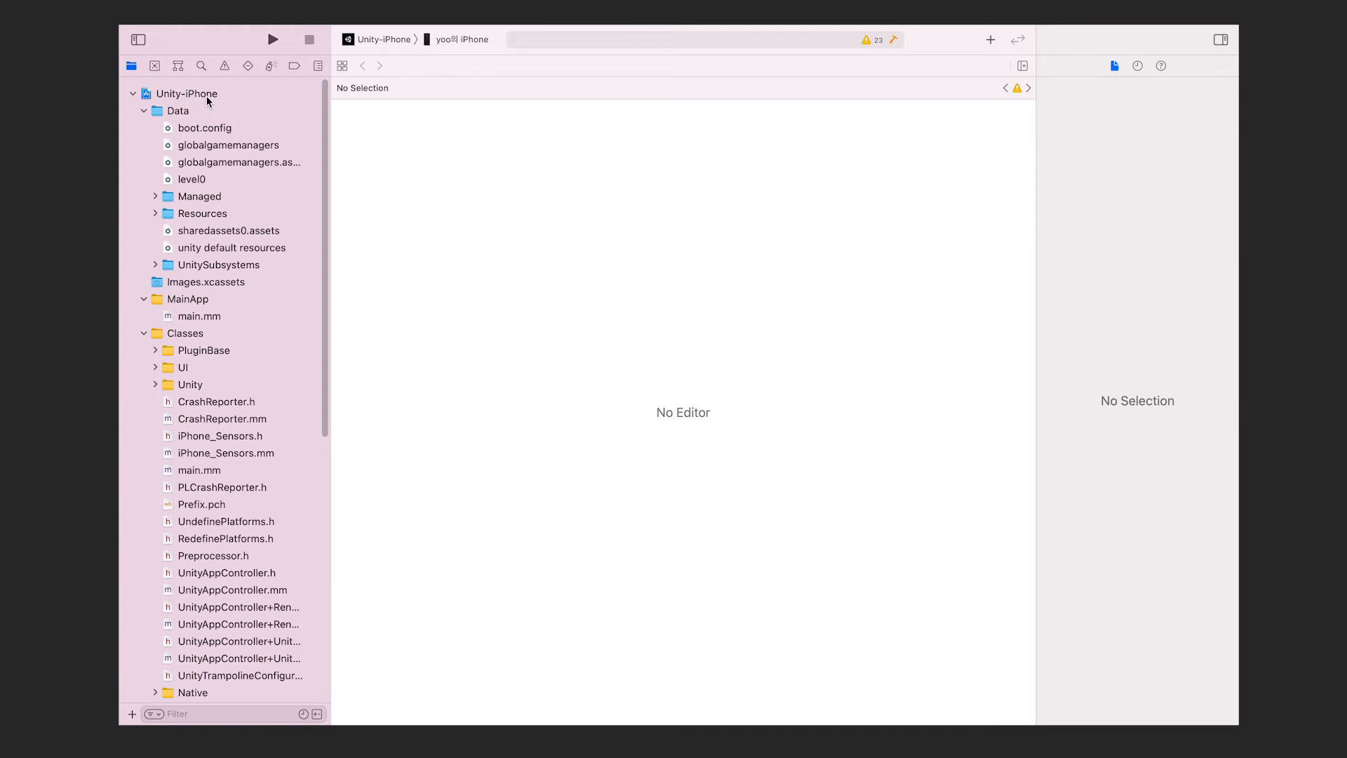
- Enable Automatically manage signing for the Unity-iPhone target and assign the registered developer's team
{"action": "left_click", "coordinate": [206, 97]}
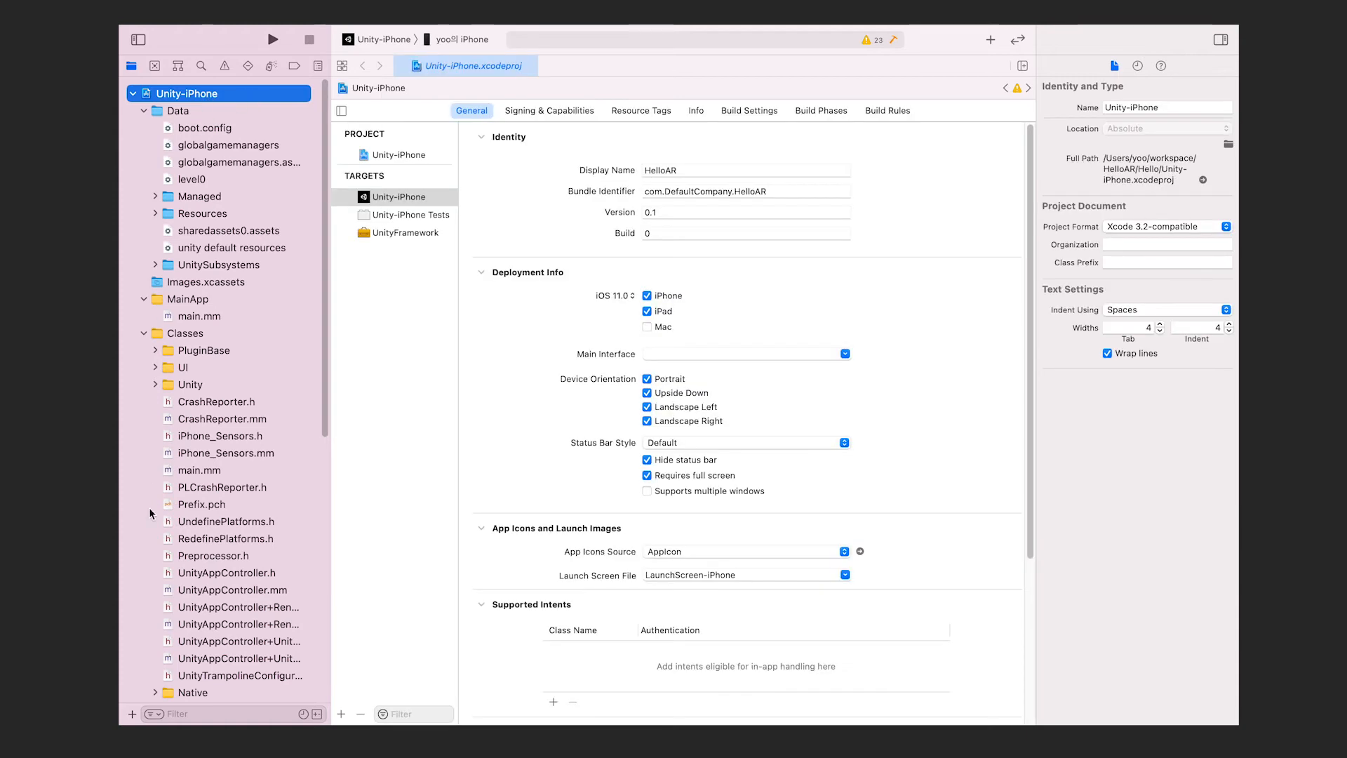
{"action": "scroll", "coordinate": [227, 528], "scroll_direction": "down", "scroll_amount": 15}
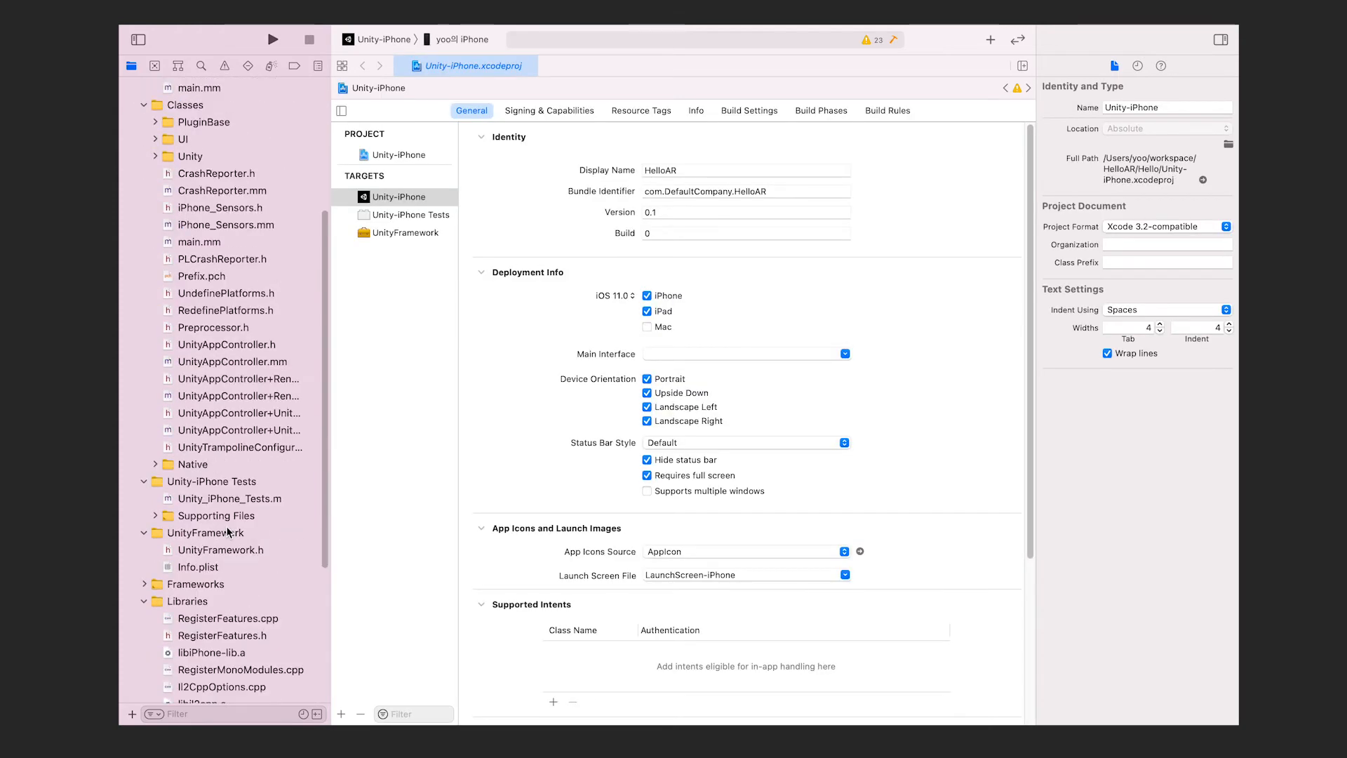
{"action": "scroll", "coordinate": [227, 531], "scroll_direction": "up", "scroll_amount": 15}
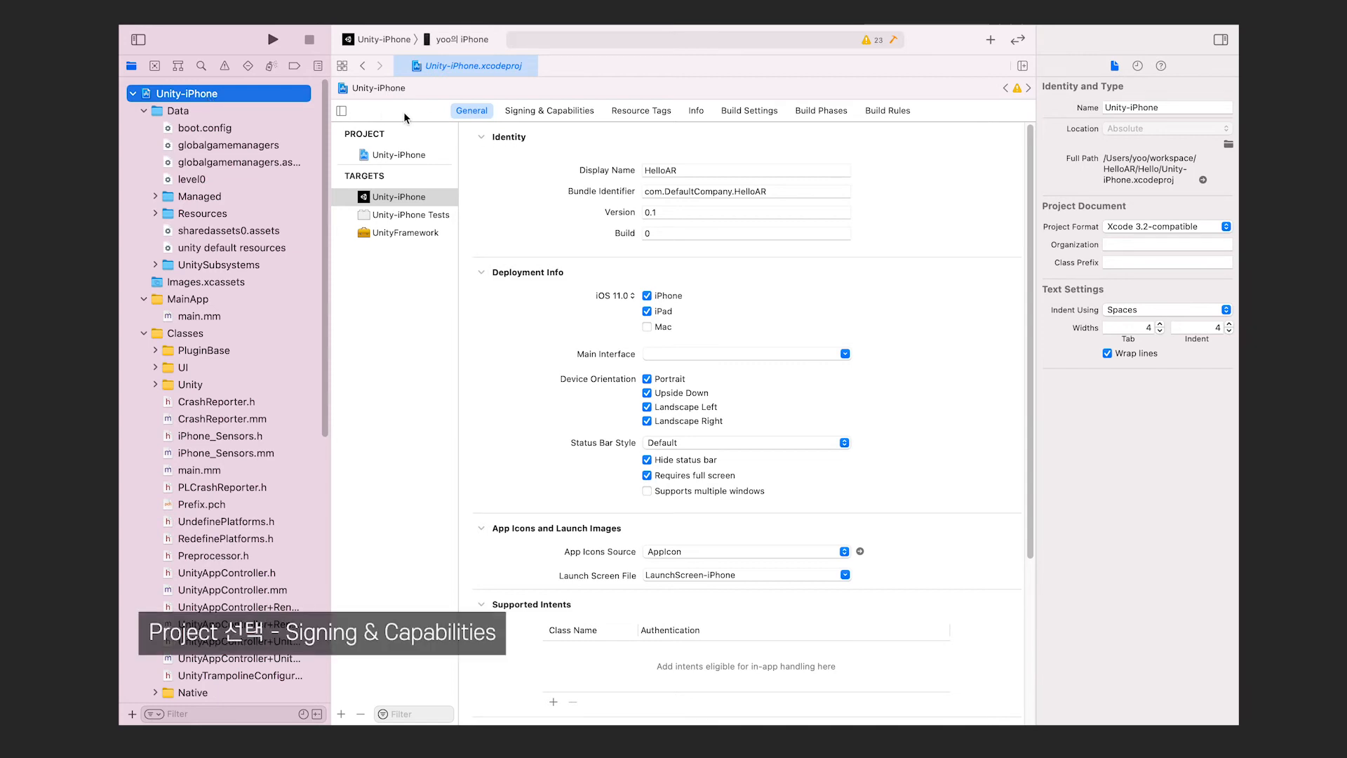
{"action": "left_click", "coordinate": [544, 115]}
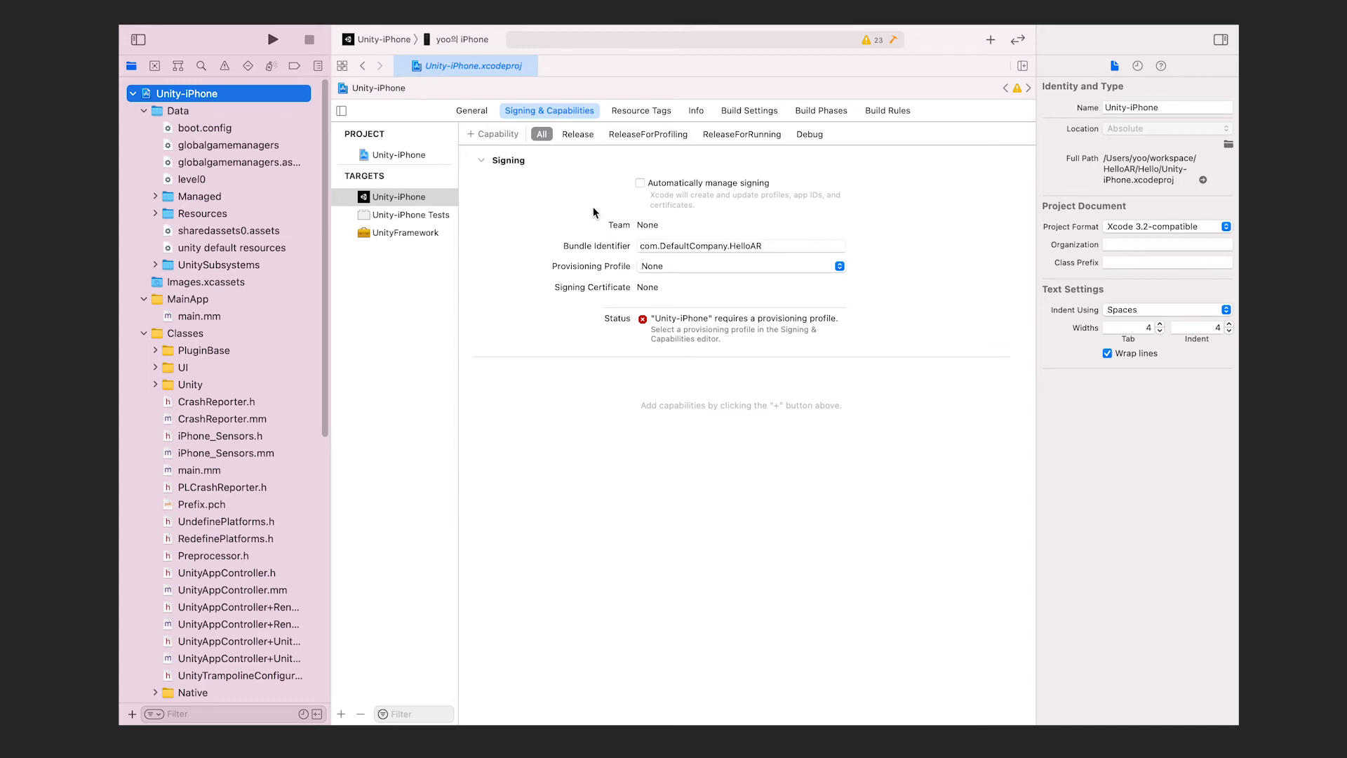
{"action": "left_click", "coordinate": [640, 184]}
{"action": "left_click", "coordinate": [678, 440]}
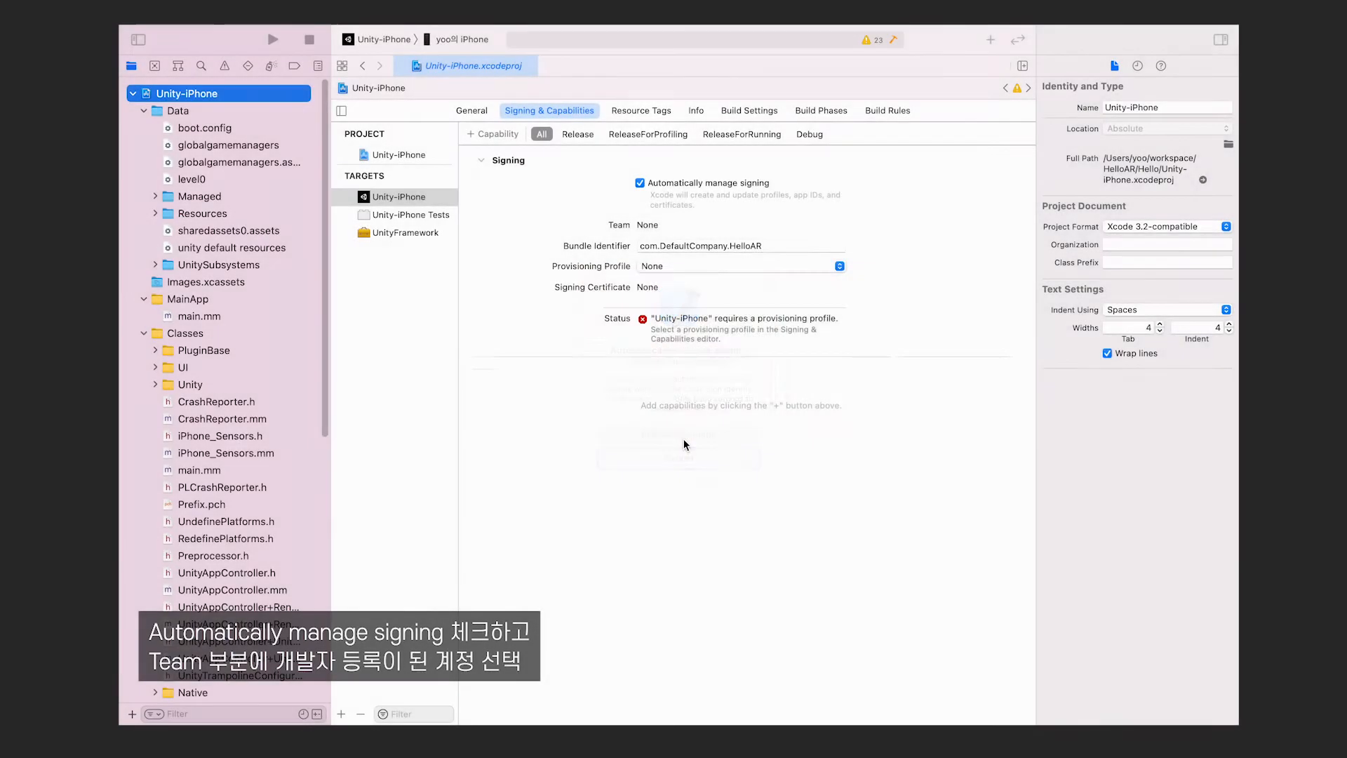
{"action": "left_click", "coordinate": [692, 226]}
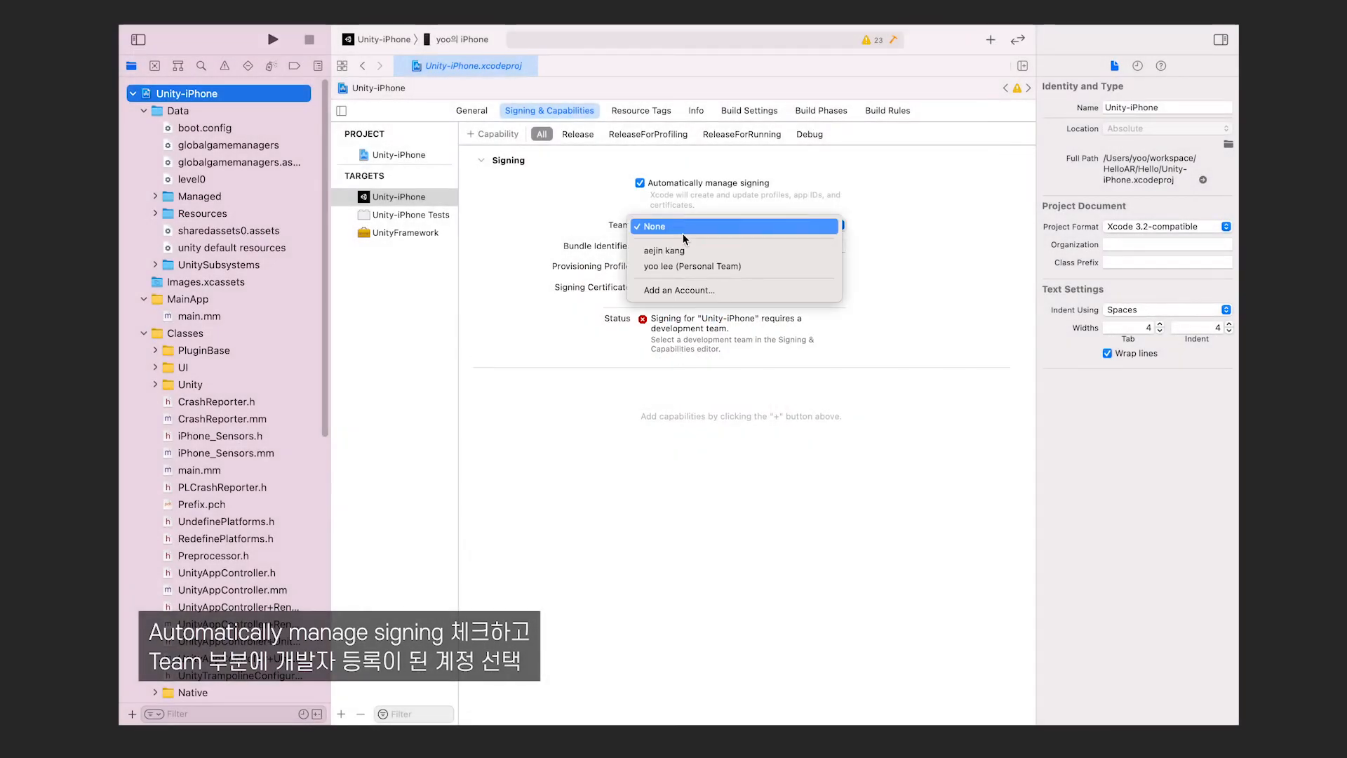
{"action": "left_click", "coordinate": [679, 251]}
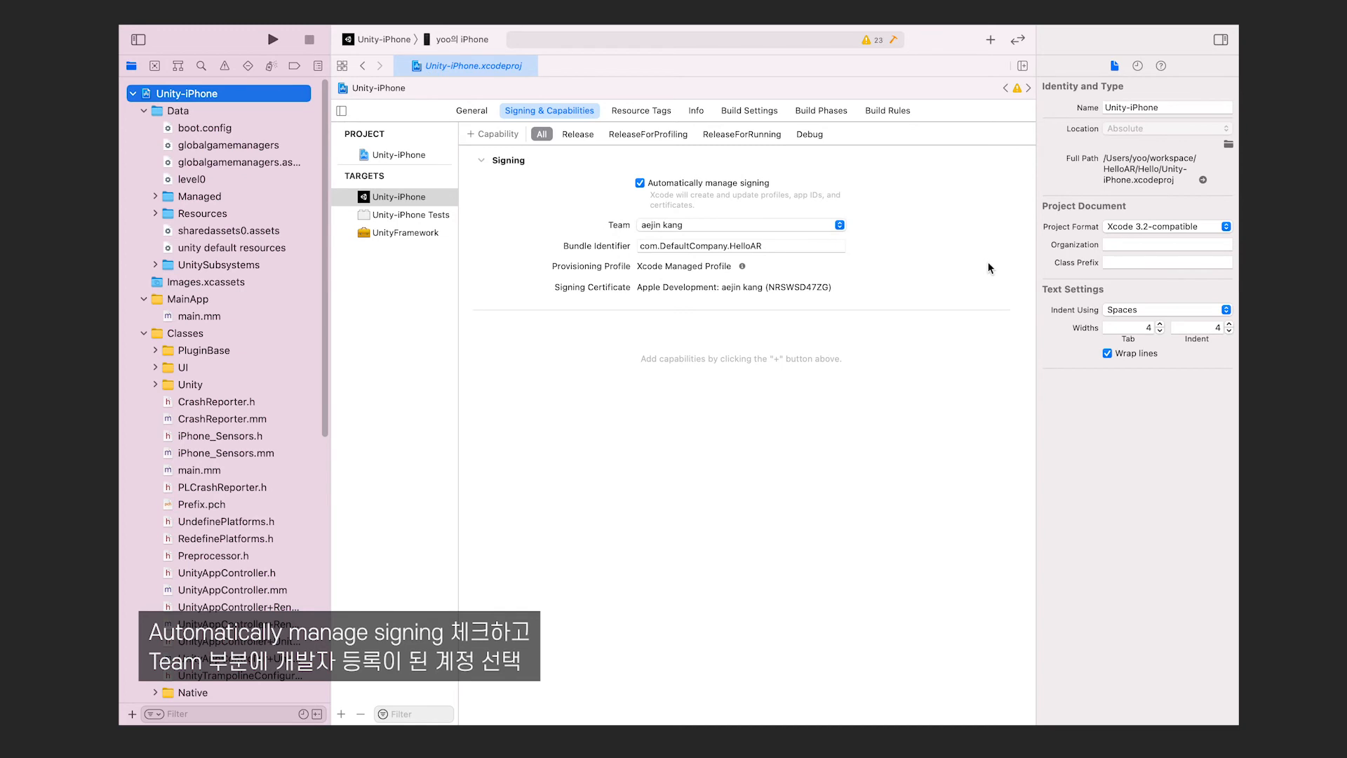
{"action": "left_click", "coordinate": [815, 226]}
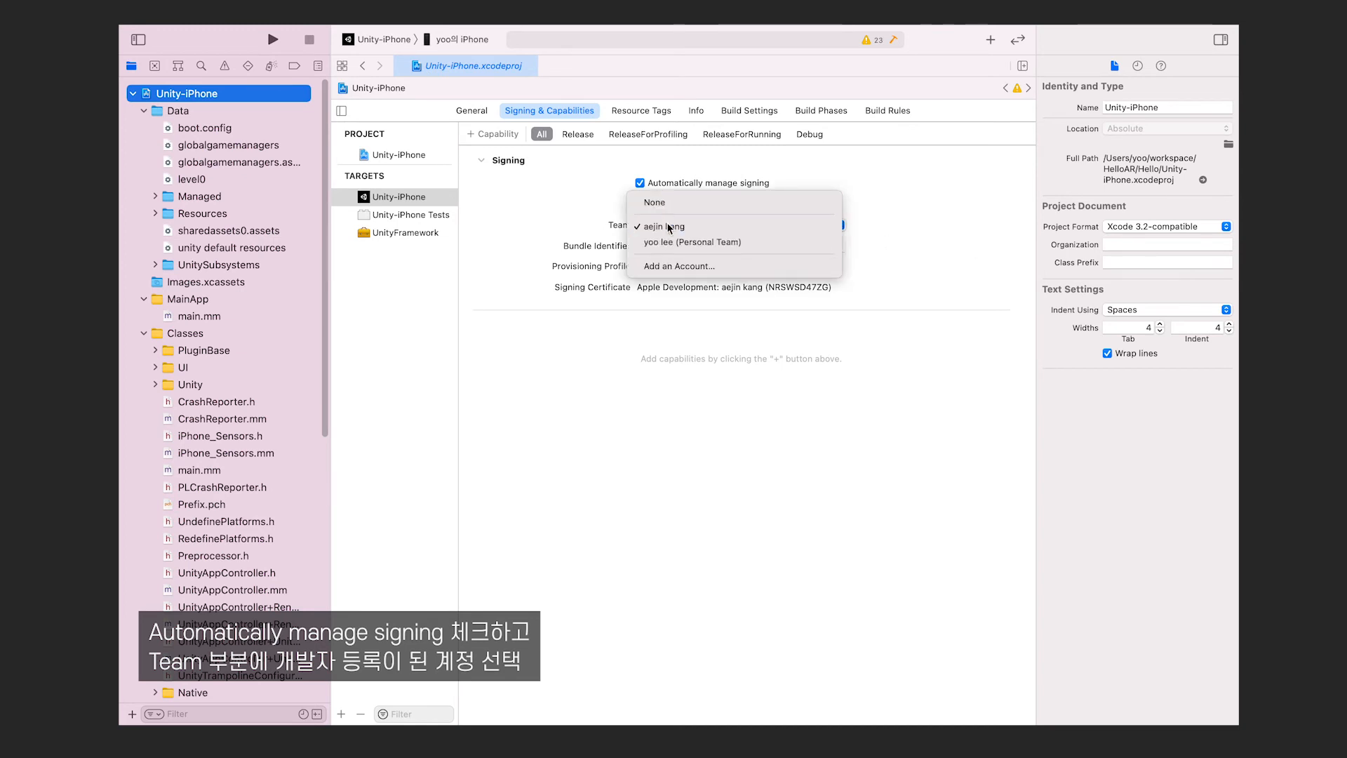
{"action": "left_click", "coordinate": [665, 266]}
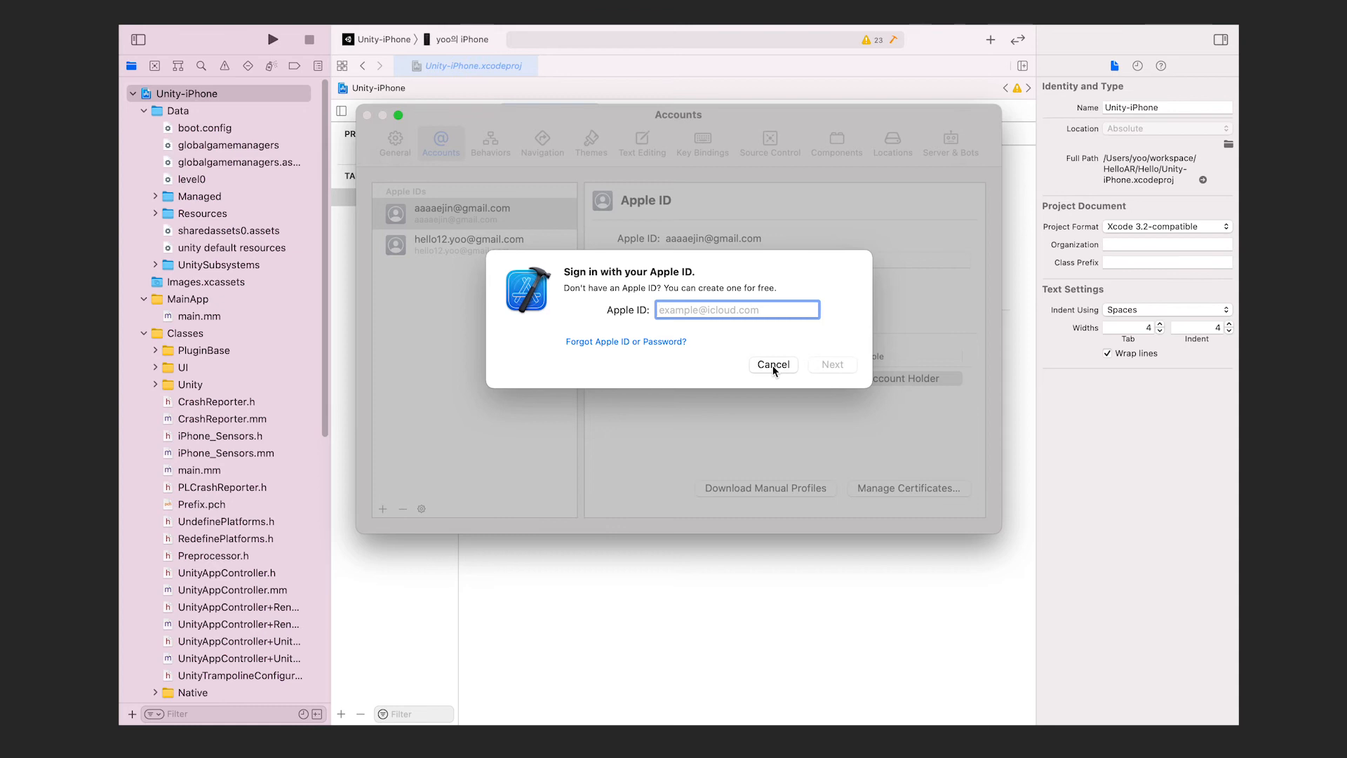
{"action": "left_click", "coordinate": [773, 365]}
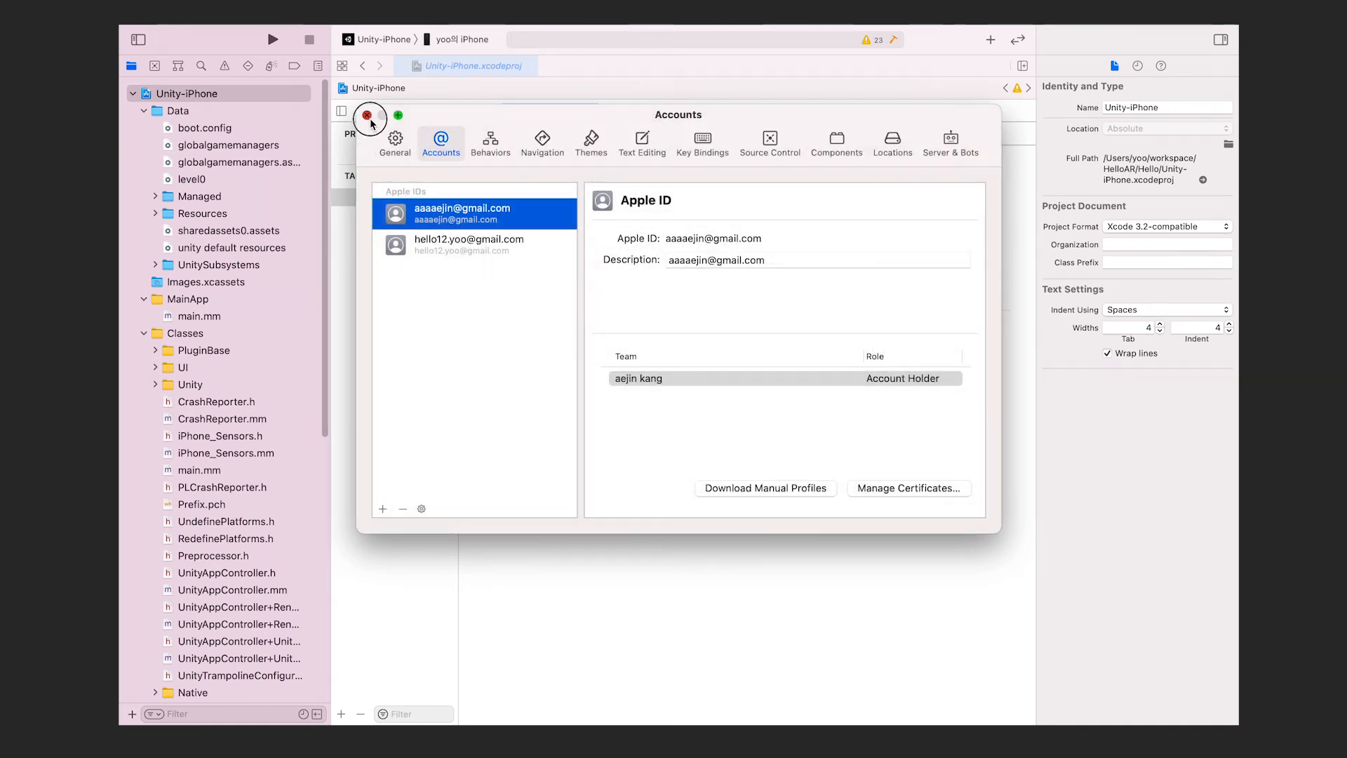
{"action": "left_click", "coordinate": [367, 115]}
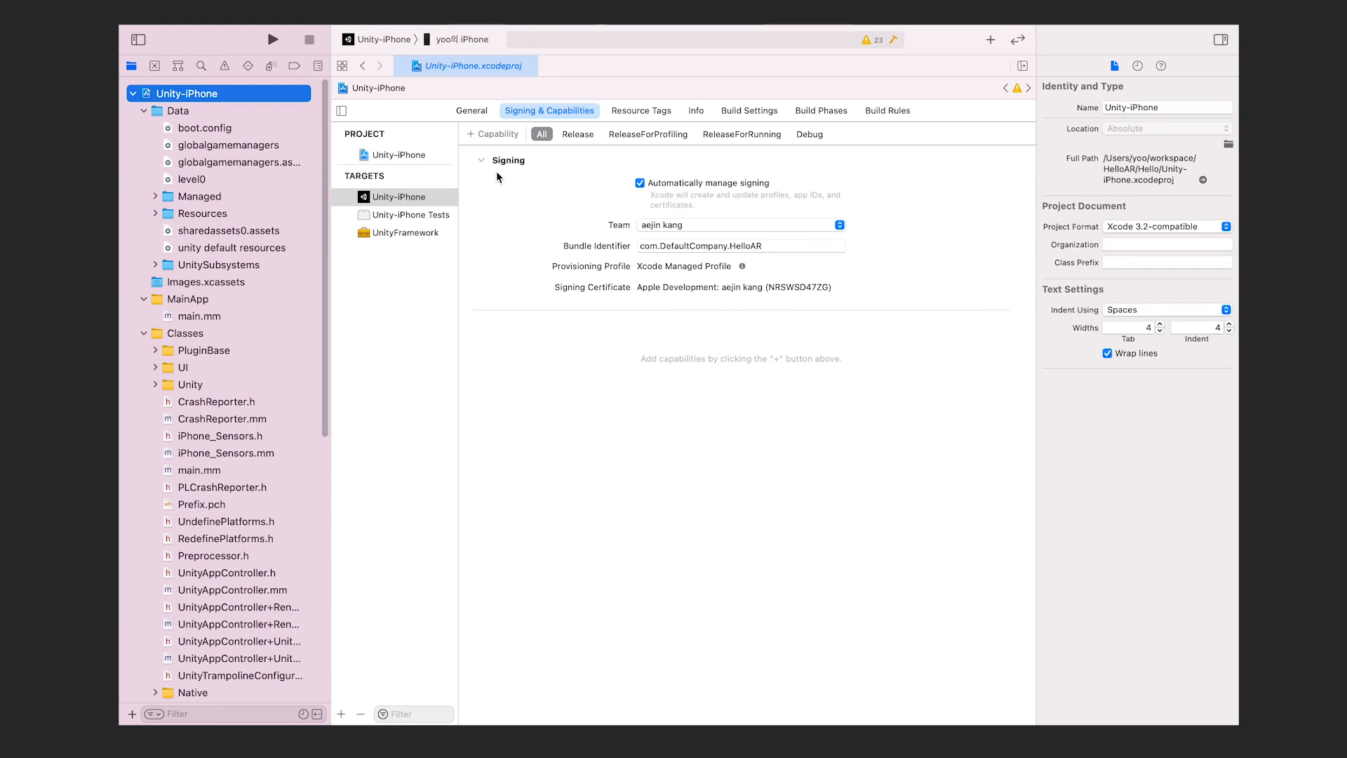
- Select the connected iPhone as the run destination and build and run the Unity-iPhone project on it
{"action": "left_click", "coordinate": [454, 42]}
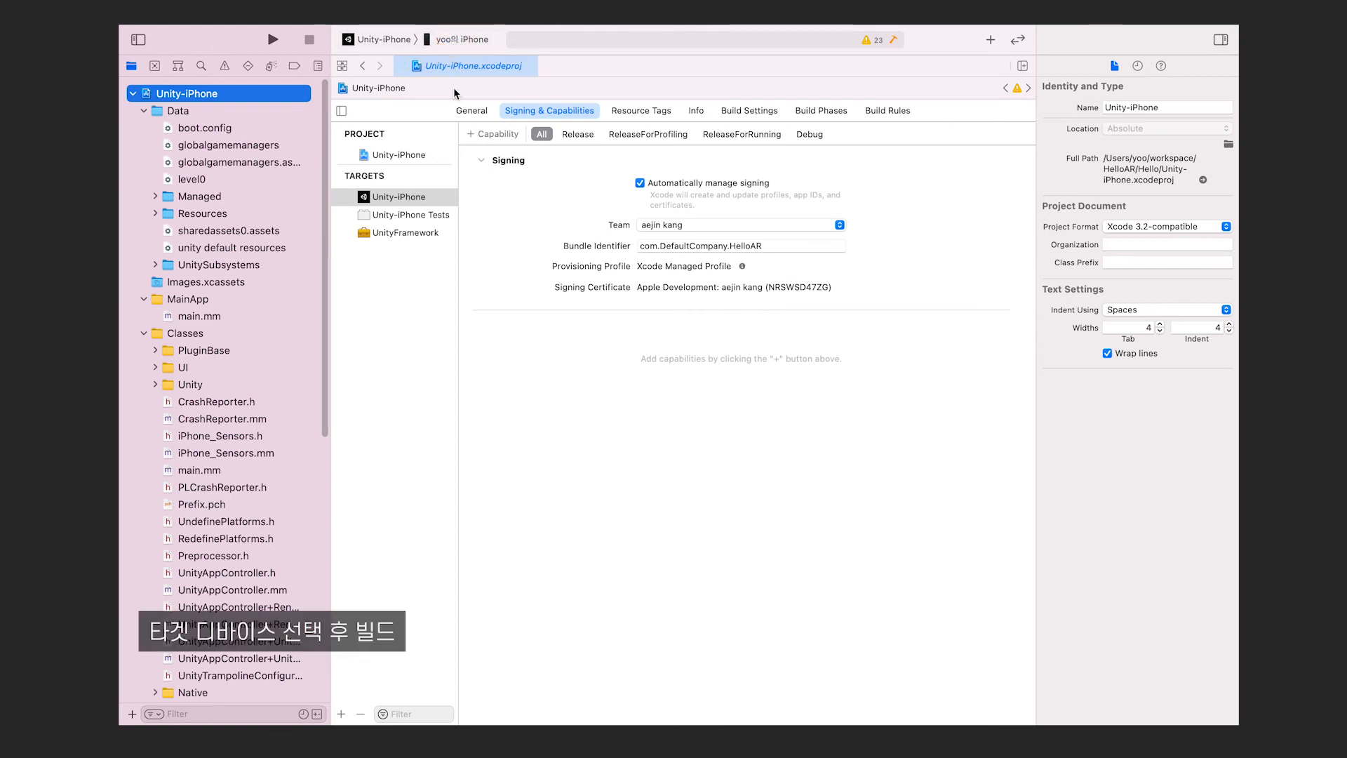
{"action": "left_click", "coordinate": [450, 42]}
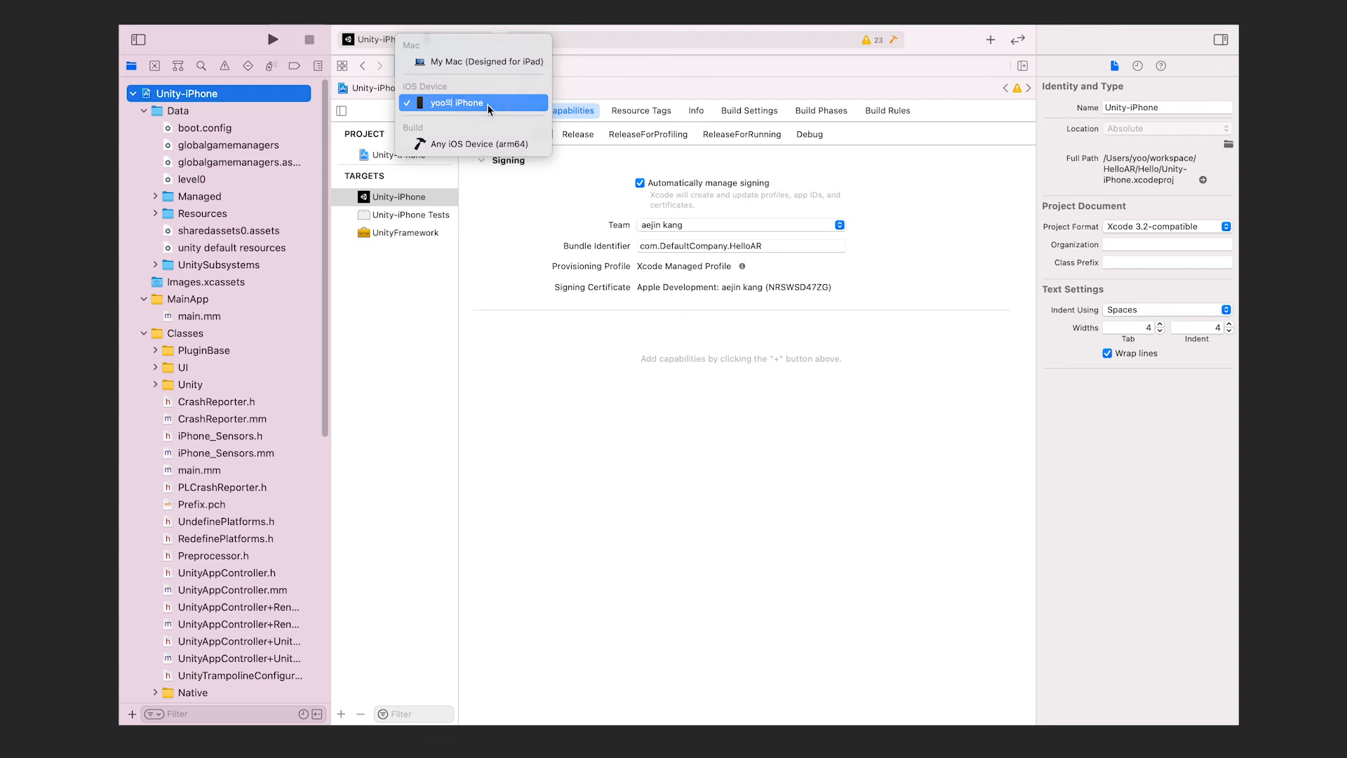
{"action": "left_click", "coordinate": [484, 103]}
{"action": "left_click", "coordinate": [271, 40]}
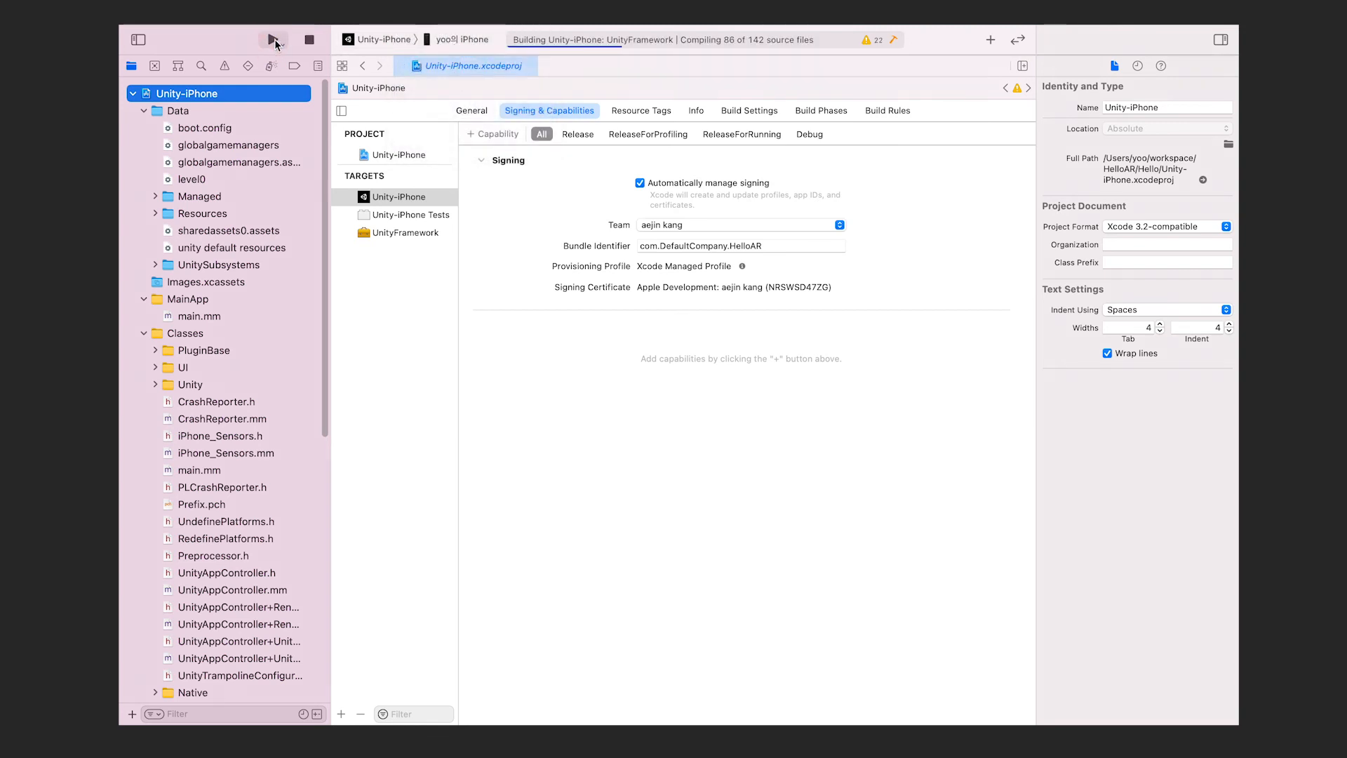